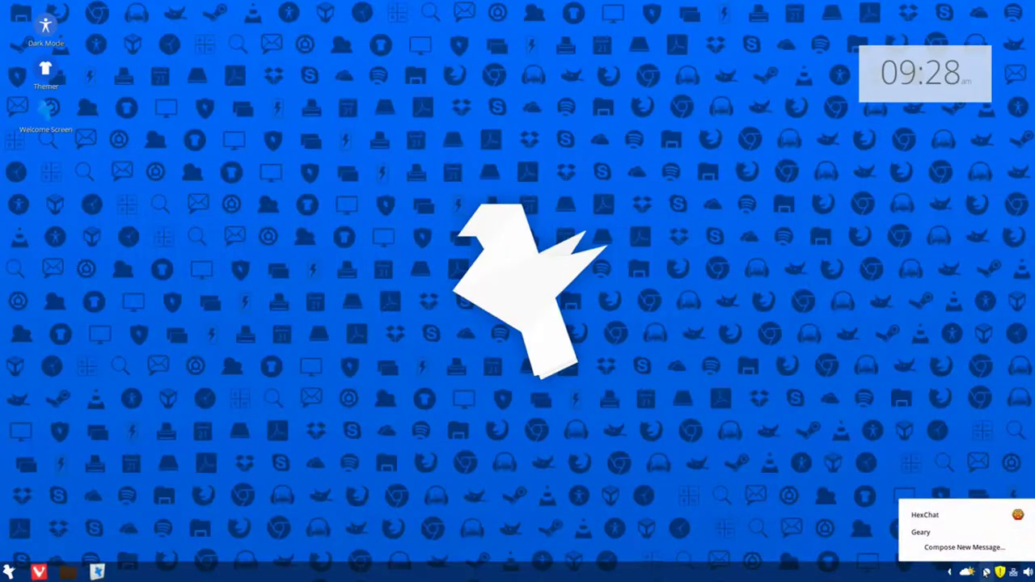
# Step: Open and close the weather panel, reveal the hidden tray icons, and open then close the screenshot options
pyautogui.click(967, 572)
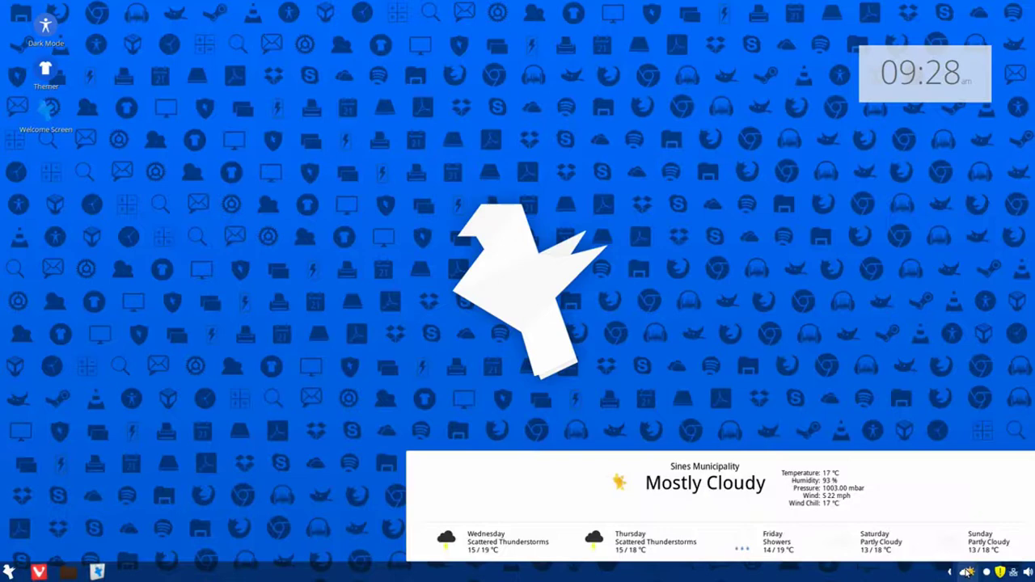
pyautogui.click(967, 572)
pyautogui.click(950, 572)
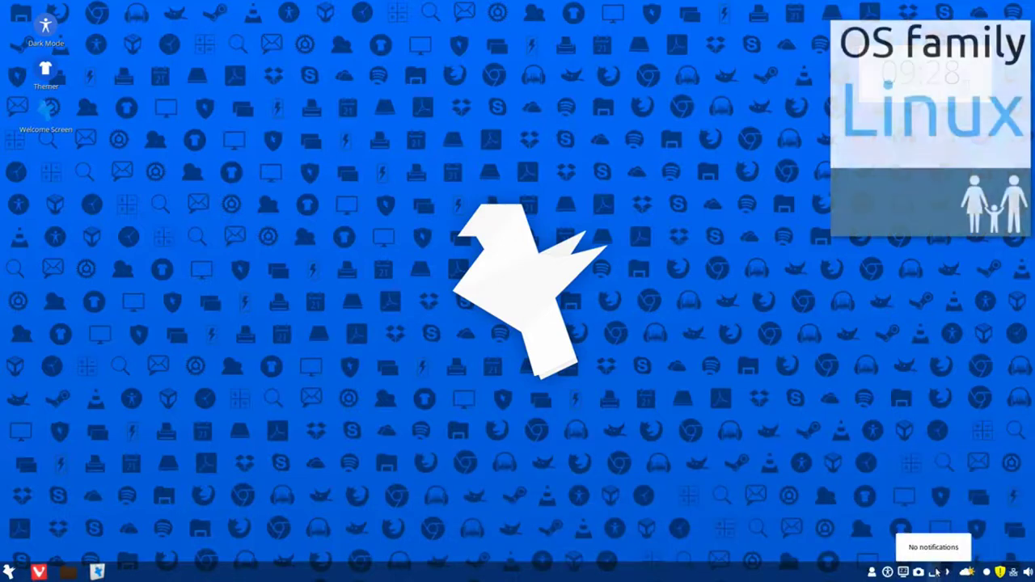
pyautogui.click(920, 573)
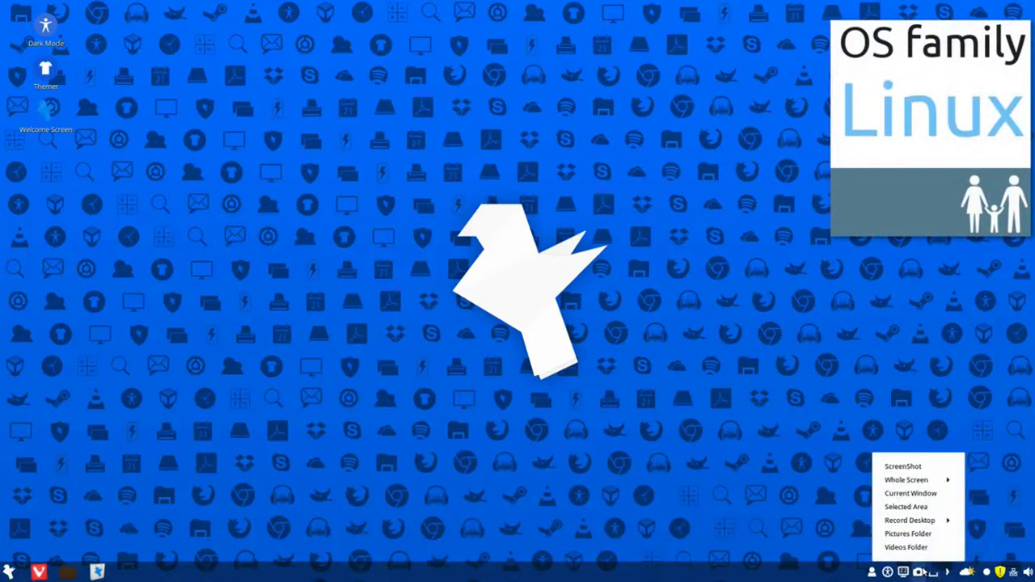
pyautogui.click(903, 572)
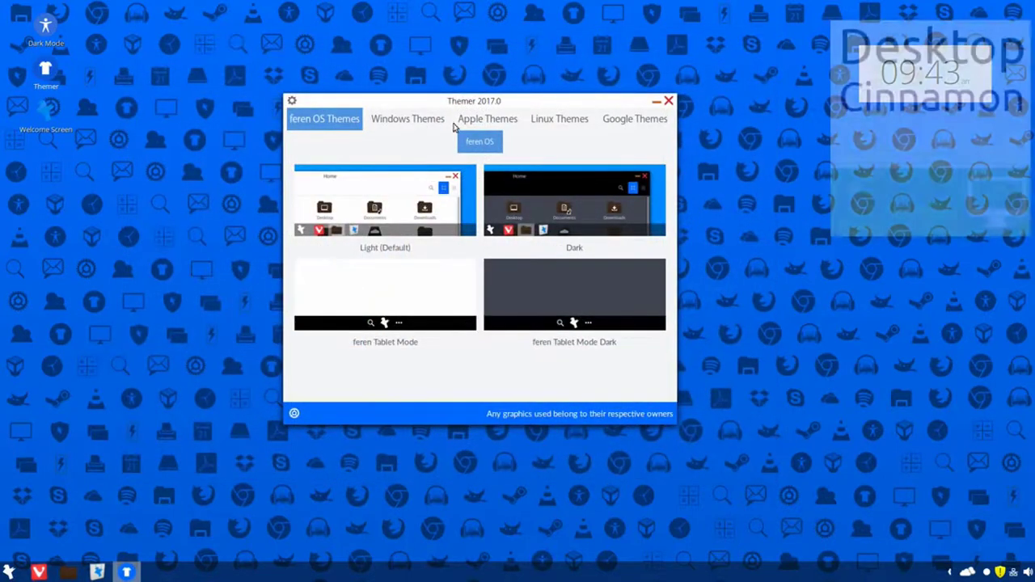
# Step: Browse the Windows 10, 8, 7, XP and 2000-and-below themes, ending on the Apple macOS themes
pyautogui.click(433, 120)
pyautogui.click(322, 144)
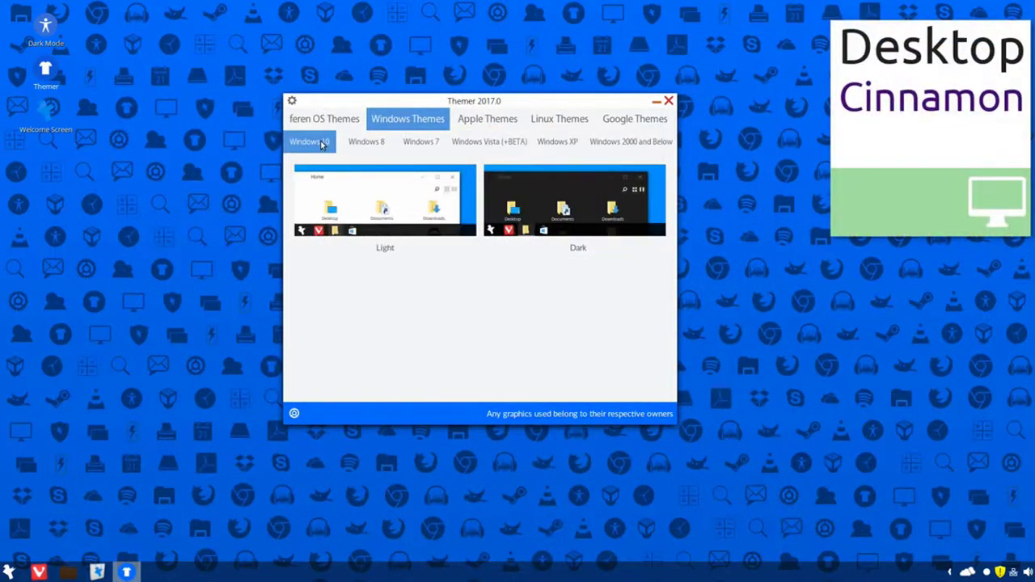
pyautogui.click(367, 144)
pyautogui.click(417, 146)
pyautogui.click(566, 144)
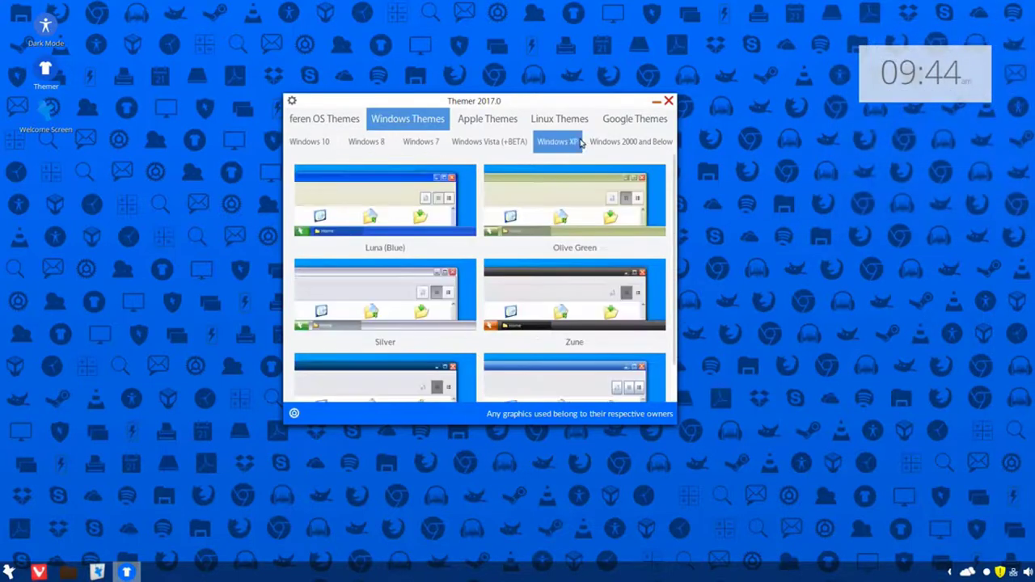
pyautogui.click(601, 144)
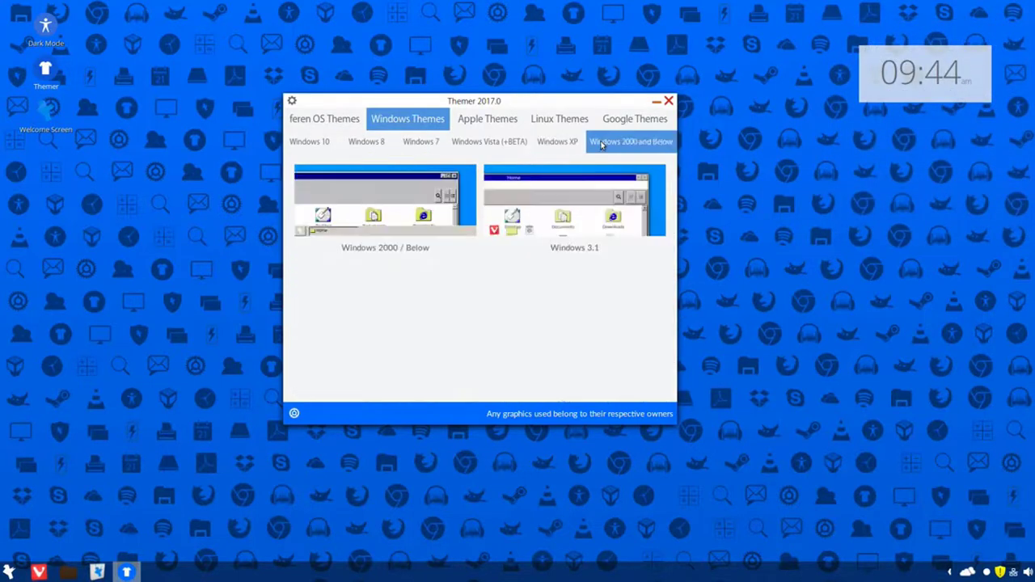
pyautogui.click(496, 120)
pyautogui.click(481, 142)
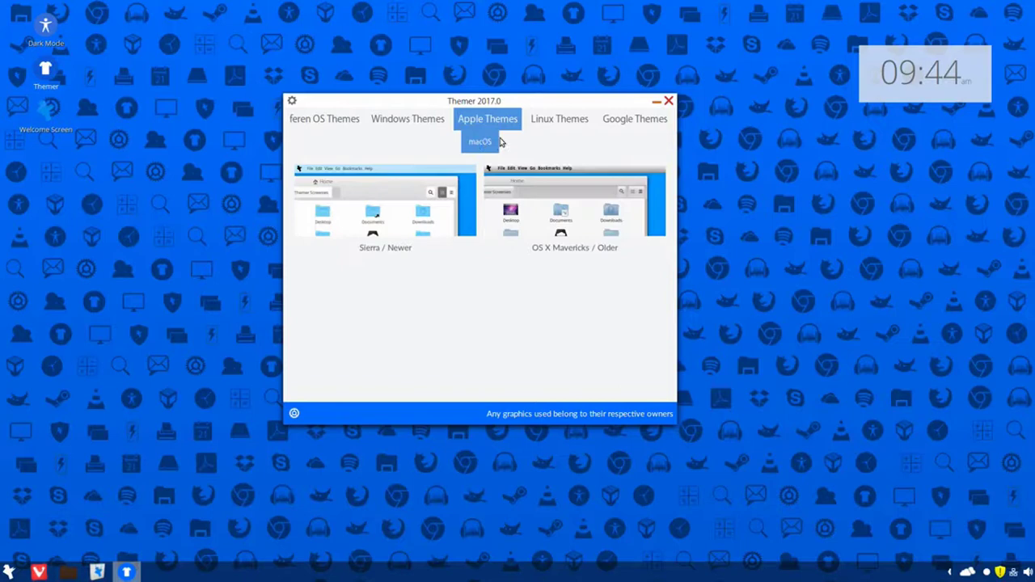
# Step: View the Linux themes, then launch Steam from the Games menu and close its login window
pyautogui.click(554, 120)
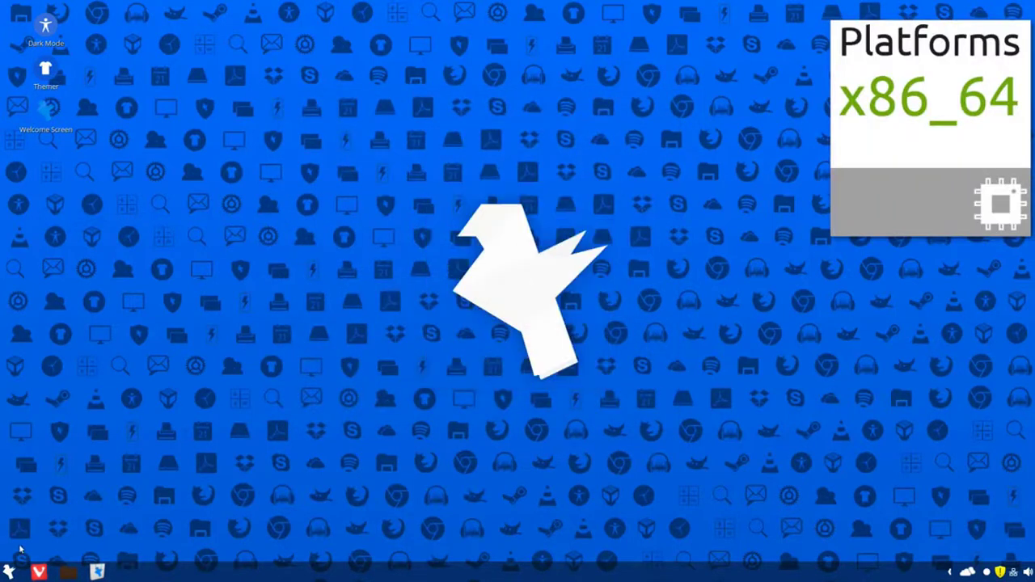
pyautogui.click(9, 572)
pyautogui.click(25, 306)
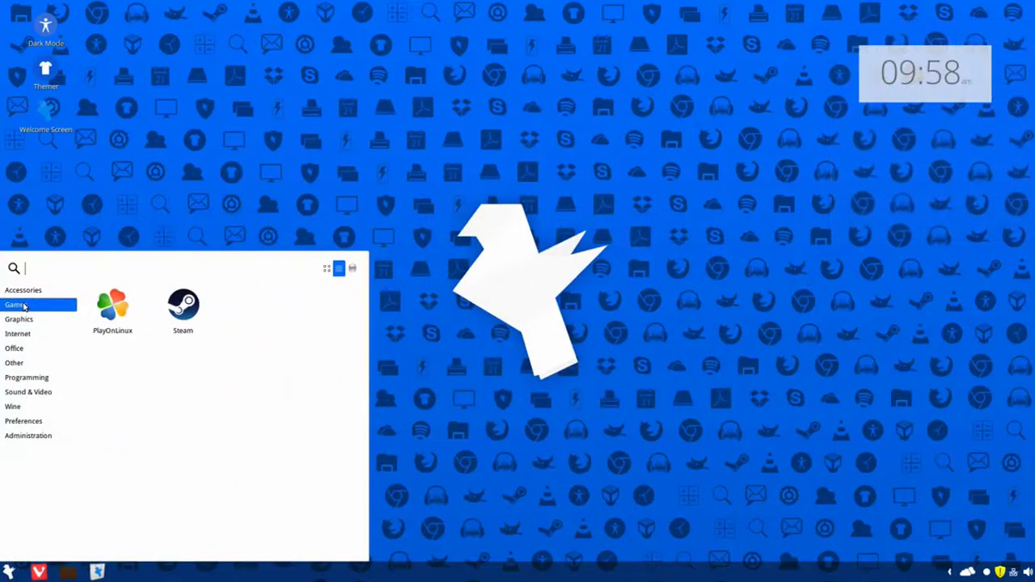
pyautogui.click(179, 315)
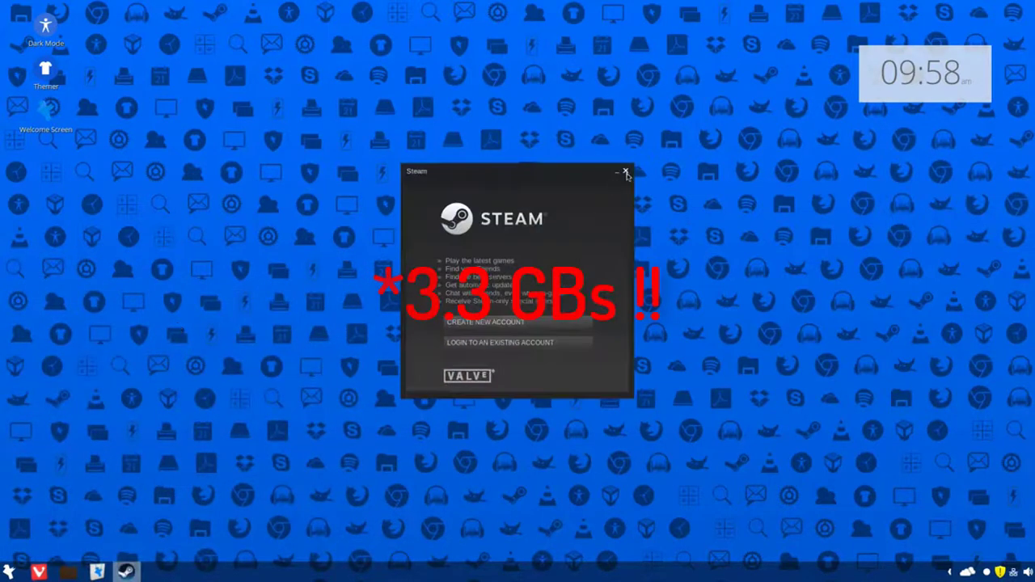
pyautogui.click(626, 174)
# Step: Browse the Graphics and Internet application categories and launch the Vivaldi browser
pyautogui.click(9, 572)
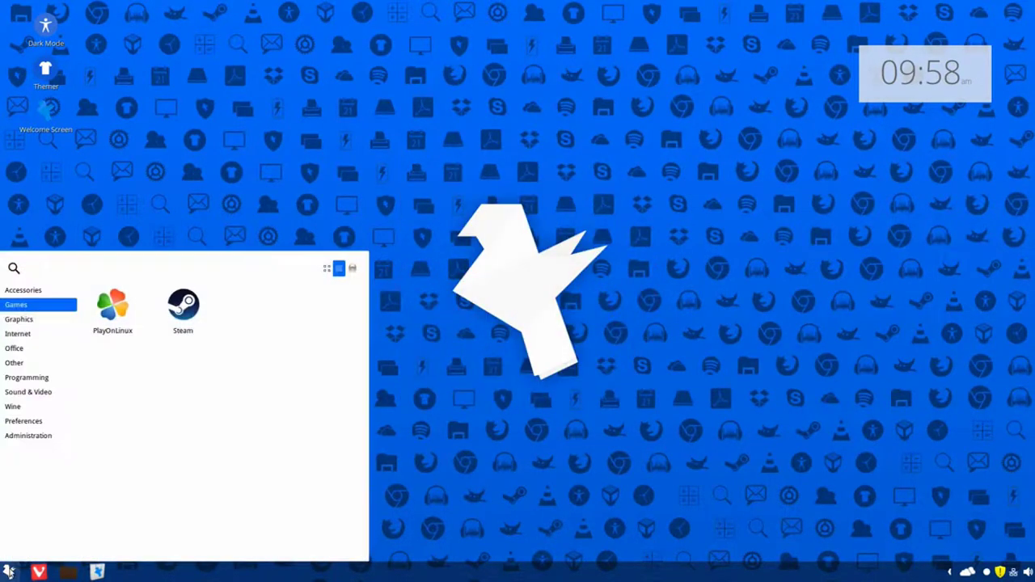
pyautogui.click(20, 319)
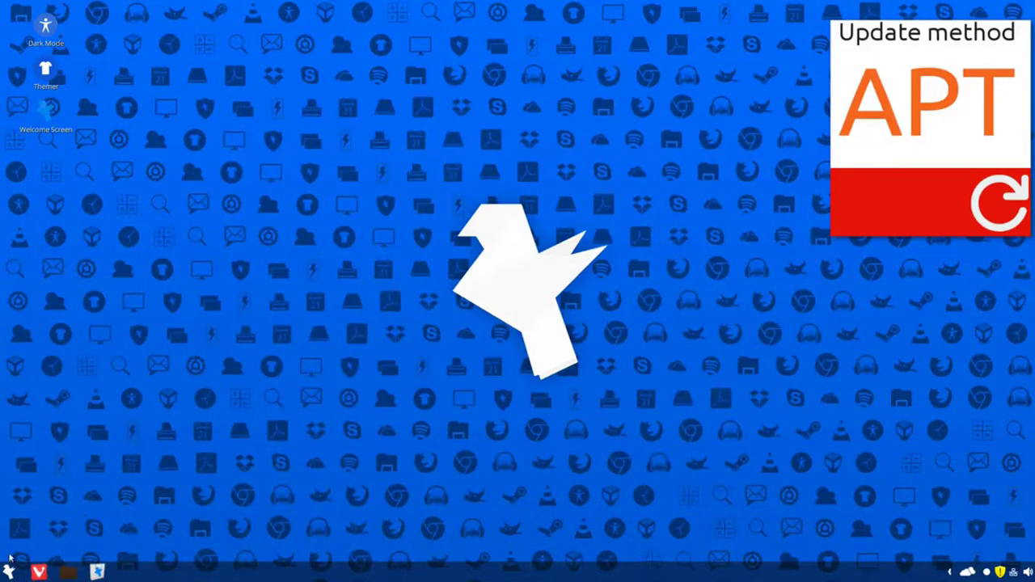
pyautogui.click(10, 566)
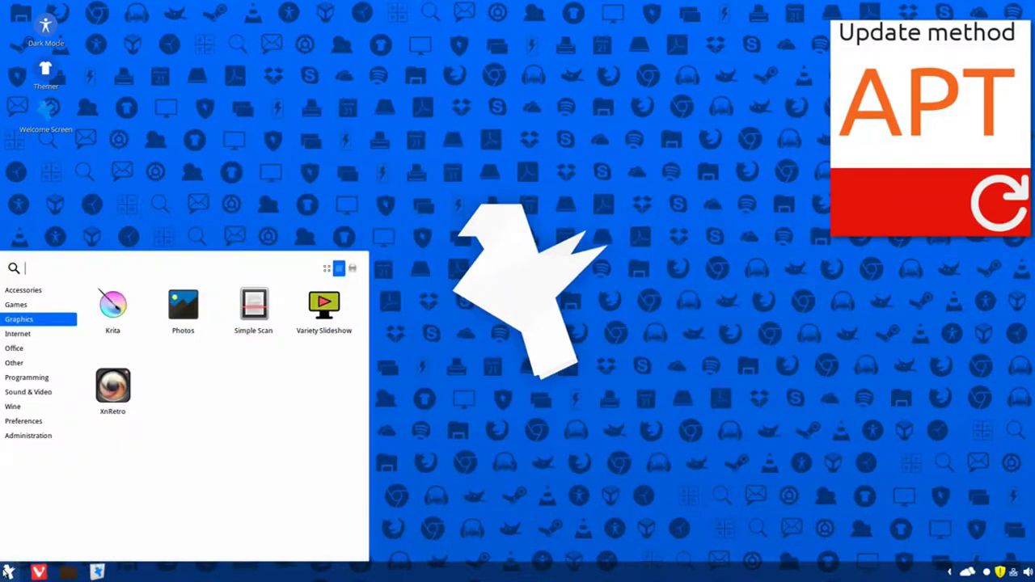
pyautogui.click(20, 336)
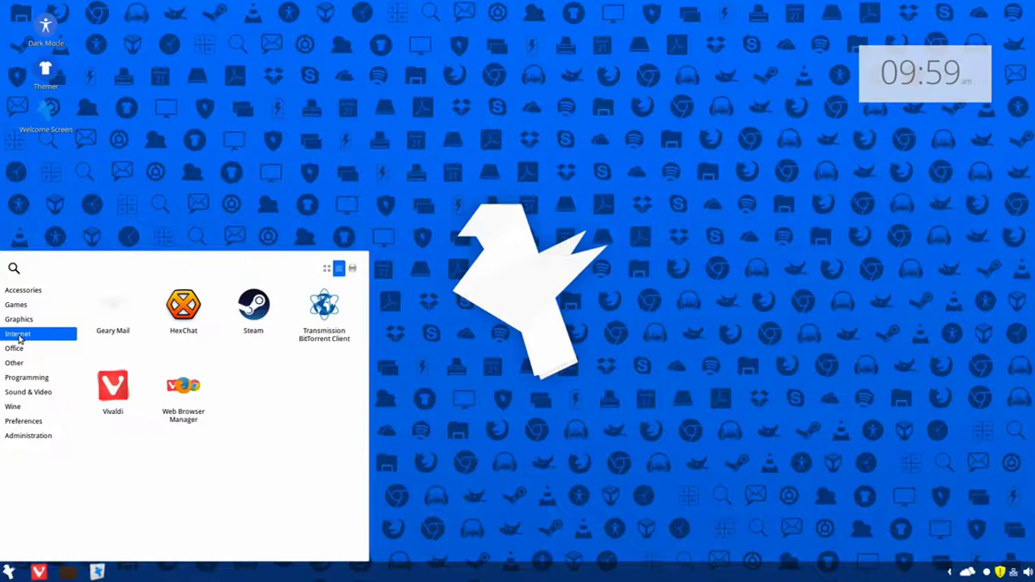
pyautogui.click(124, 387)
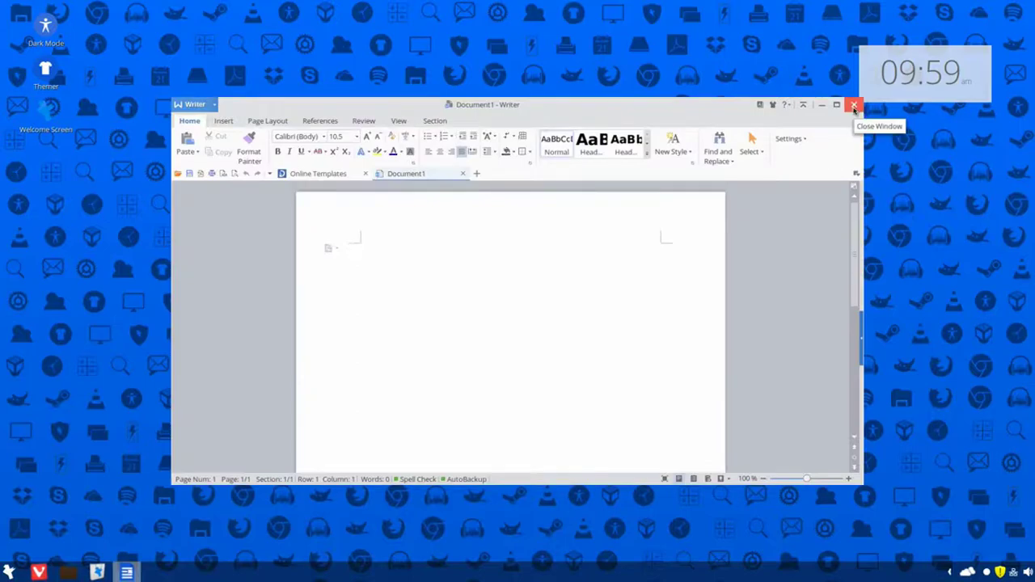
# Step: Close the blank Writer document, switch to Windows and launch rufus-2.11
pyautogui.click(853, 104)
pyautogui.click(12, 570)
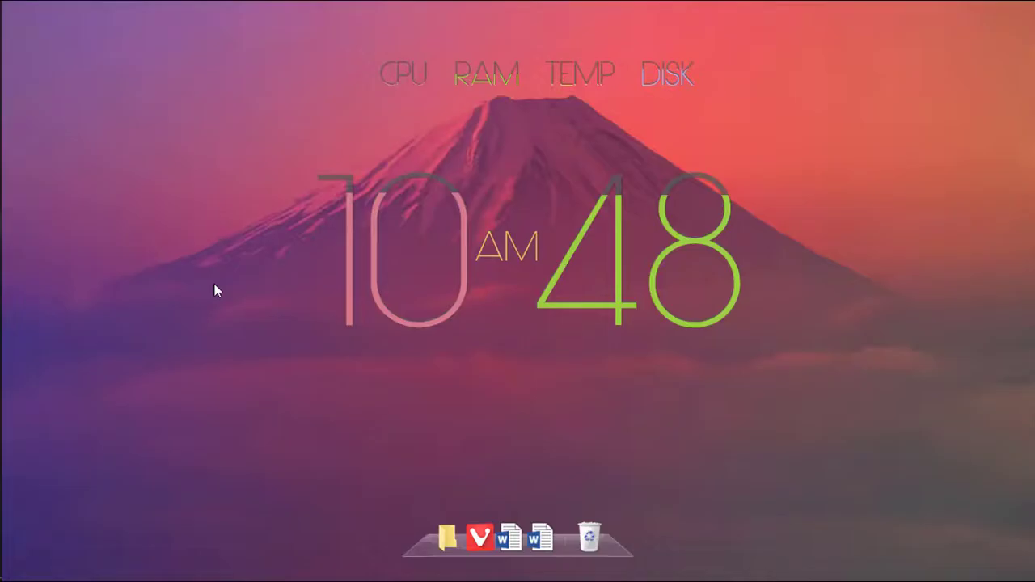
pyautogui.hotkey('alt', 'Tab')
pyautogui.hotkey('alt', 'Tab')
pyautogui.hotkey('alt', 'Tab')
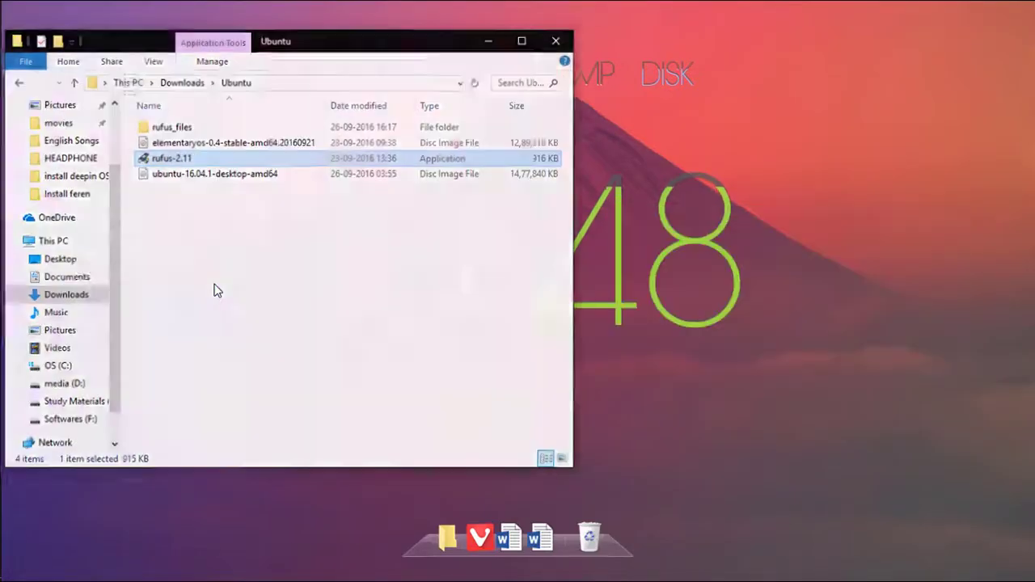
pyautogui.doubleClick(207, 160)
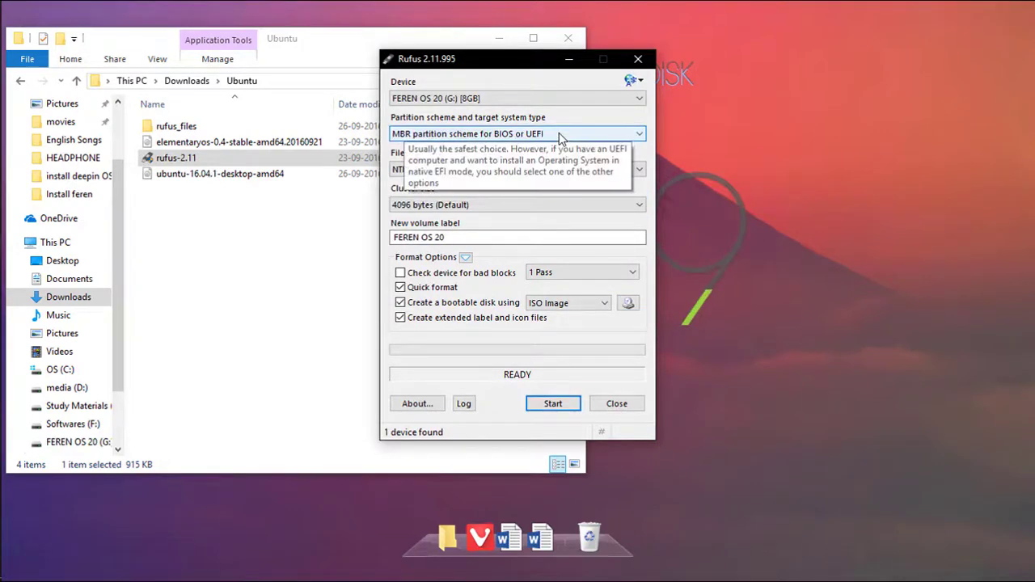
# Step: Load feren OS 2017.01 x64.iso in Rufus and start writing, accepting the data-erase warning
pyautogui.click(629, 303)
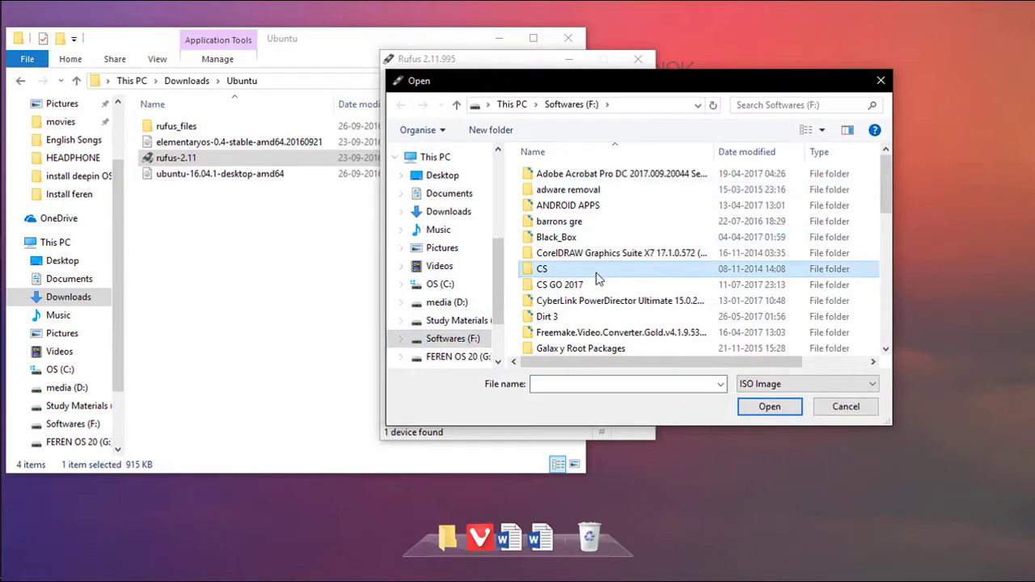
pyautogui.scroll(-10, 599, 333)
pyautogui.click(577, 315)
pyautogui.press('Return')
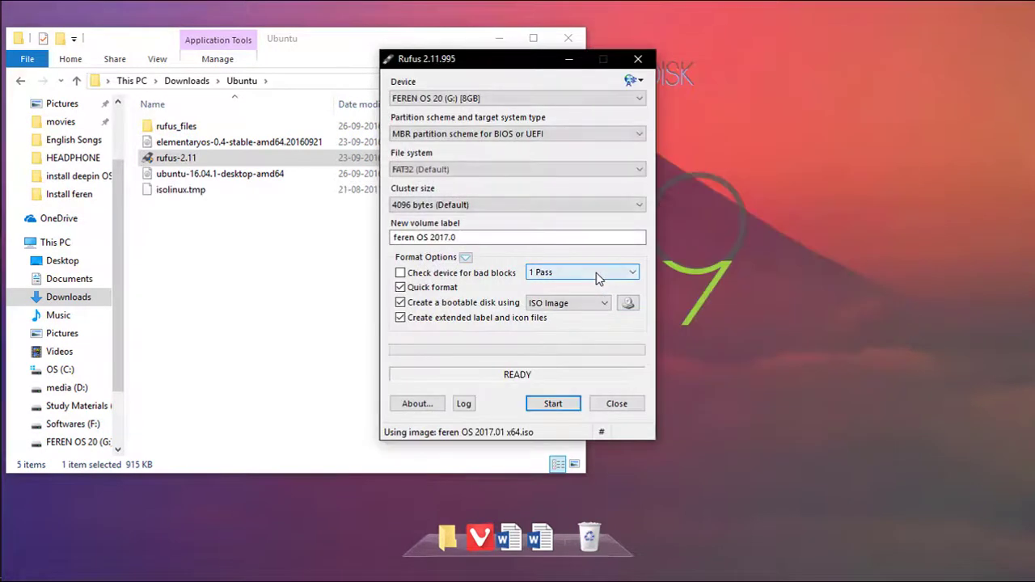
pyautogui.click(568, 406)
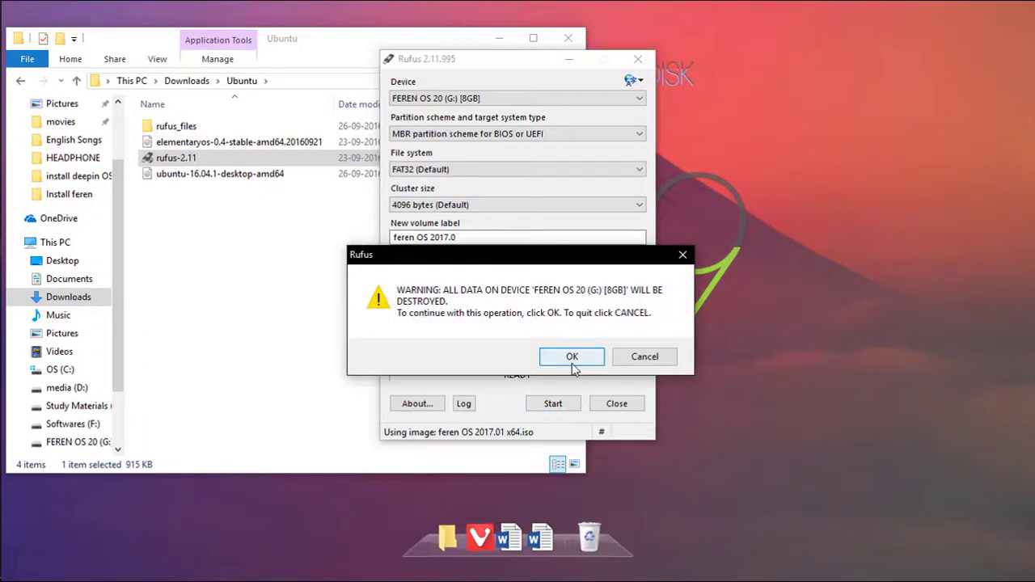
pyautogui.click(572, 361)
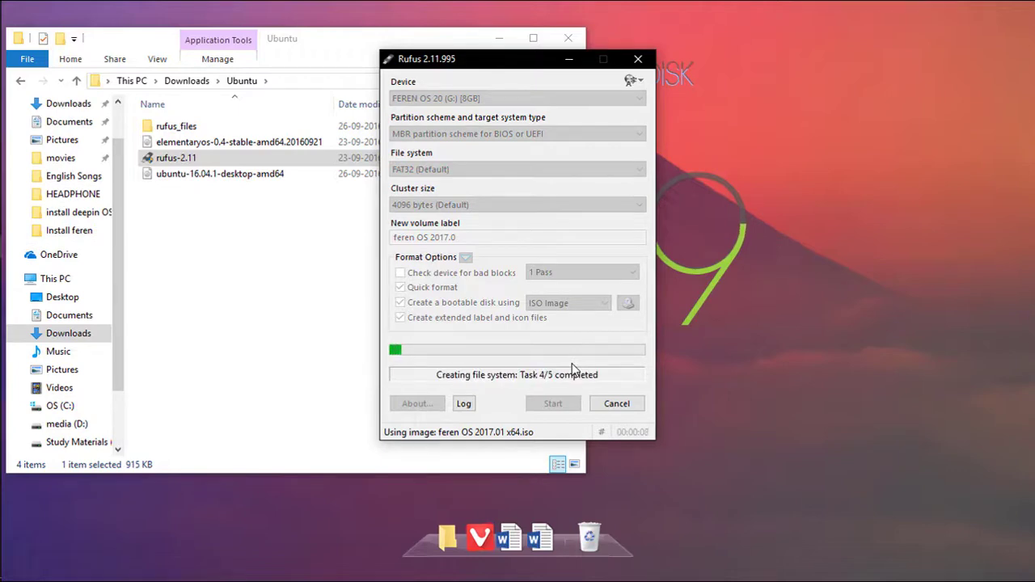
# Step: Minimize the Downloads folder and move the Rufus window aside while the ISO finishes writing
pyautogui.click(499, 38)
pyautogui.moveTo(491, 64); pyautogui.dragTo(795, 94)
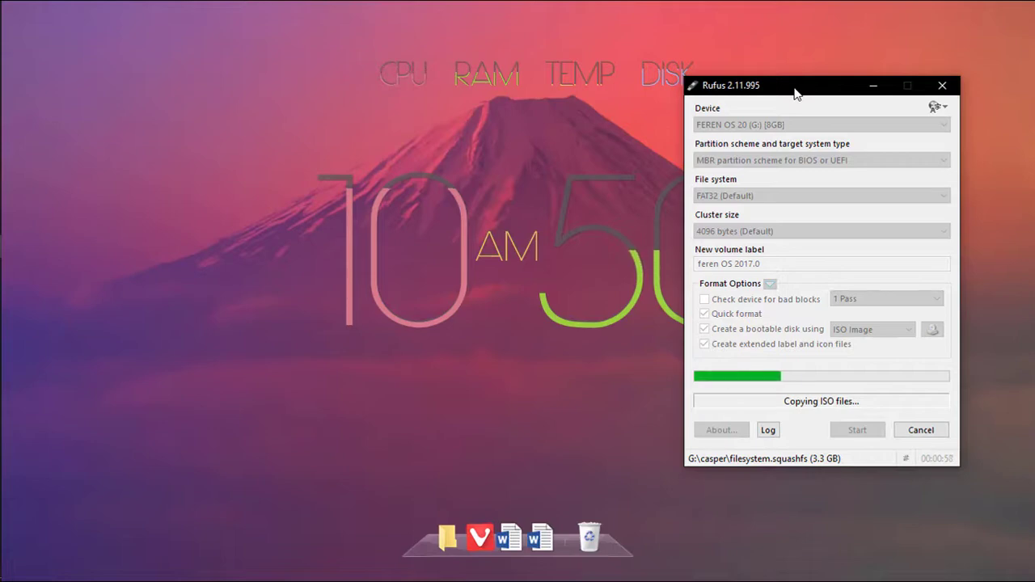
pyautogui.moveTo(793, 89); pyautogui.dragTo(869, 78)
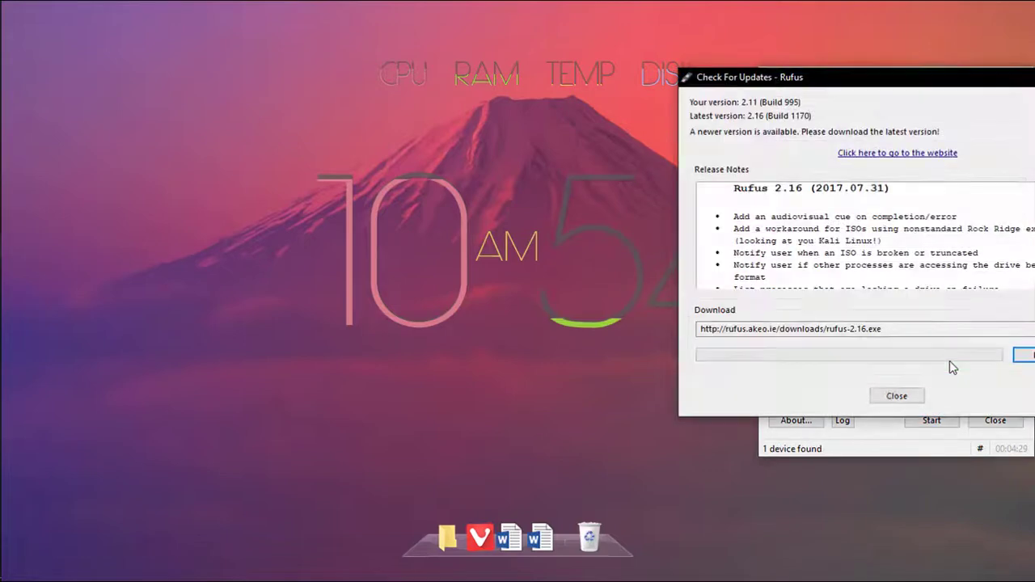
# Step: Browse the FEREN OS 20 (G:) drive in File Explorer, close it, and dismiss the Rufus update notice
pyautogui.press('super+e')
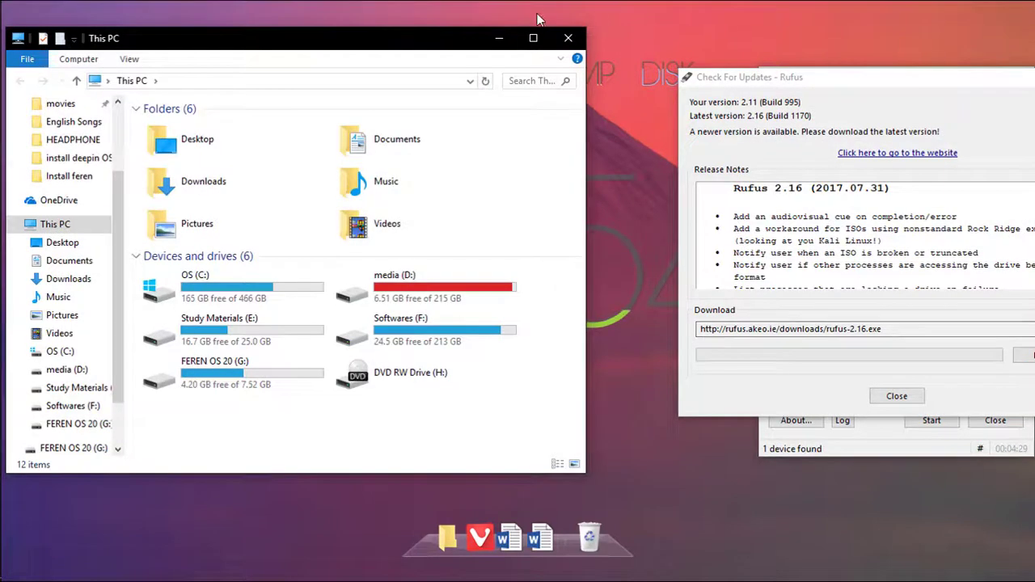
pyautogui.click(533, 38)
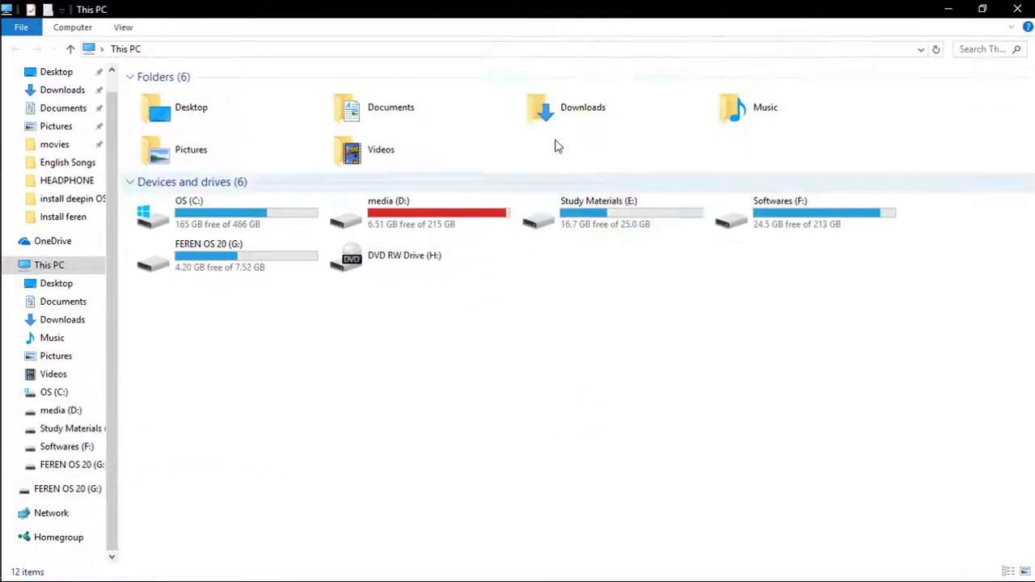
pyautogui.doubleClick(233, 270)
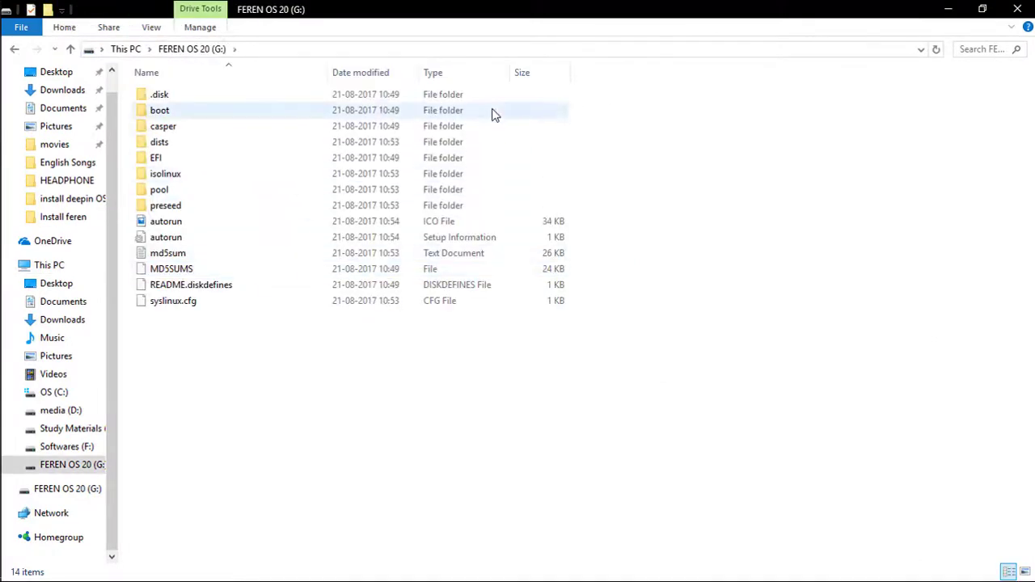
pyautogui.click(1017, 9)
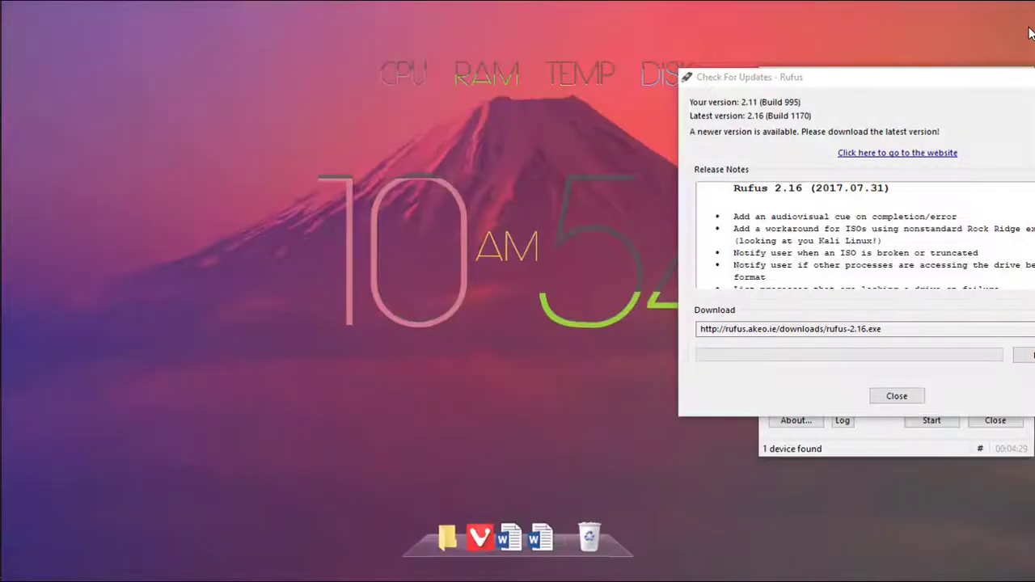
pyautogui.moveTo(1018, 79); pyautogui.dragTo(910, 105)
pyautogui.click(959, 102)
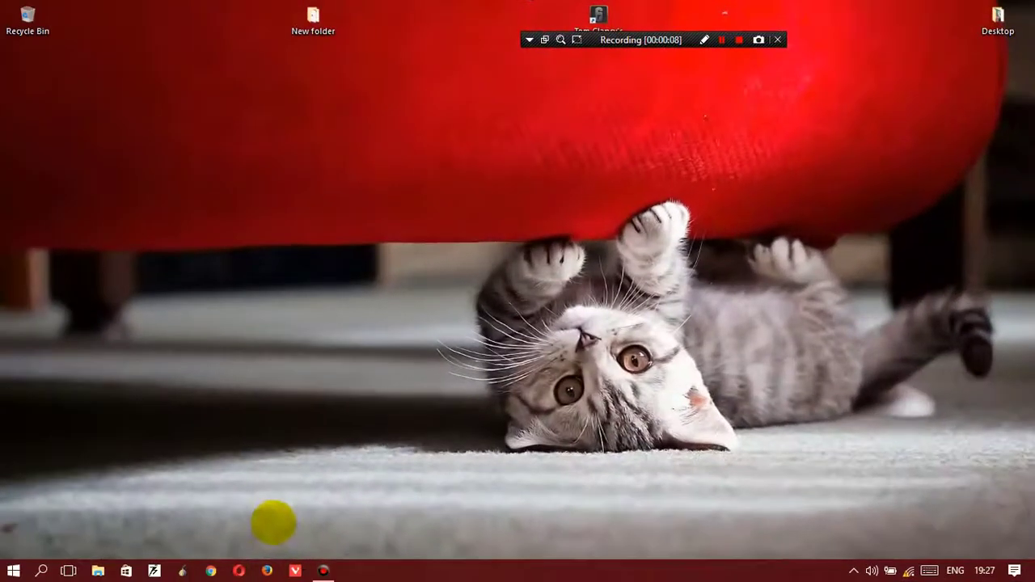
# Step: Open Computer Management for This PC via search and show Disk Management
pyautogui.press('super')
pyautogui.write('this')
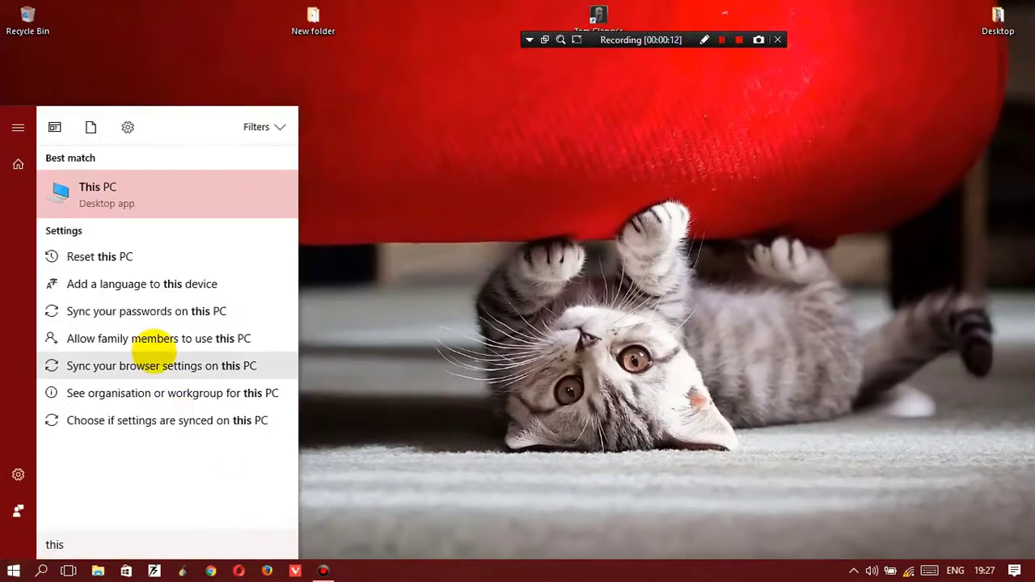
pyautogui.rightClick(148, 196)
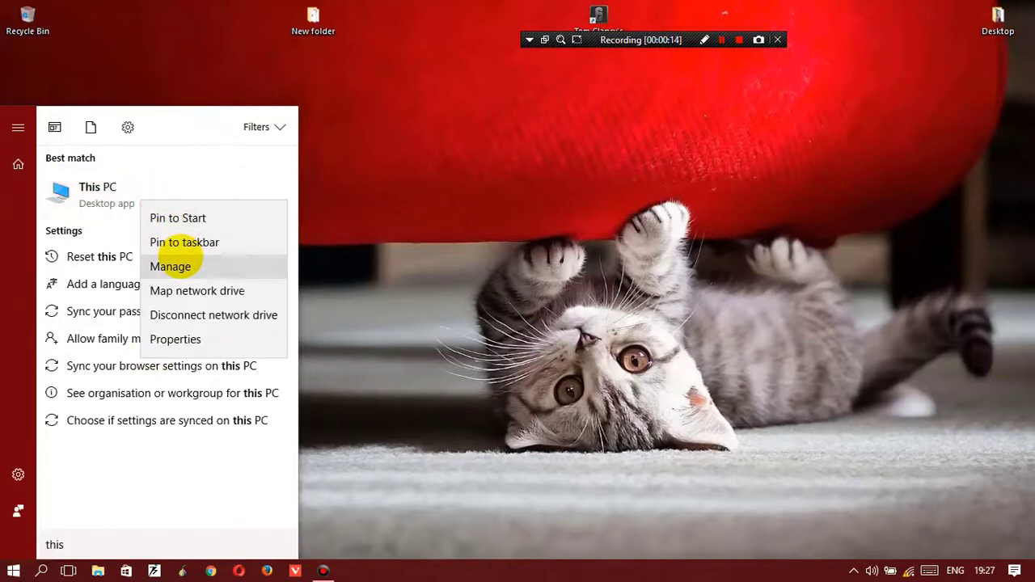
pyautogui.click(178, 259)
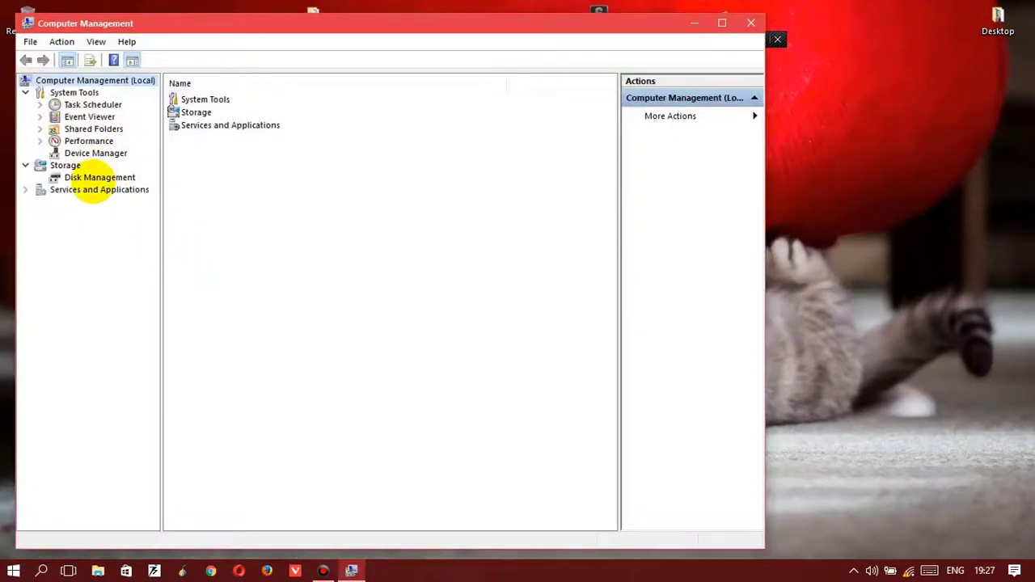
pyautogui.click(96, 178)
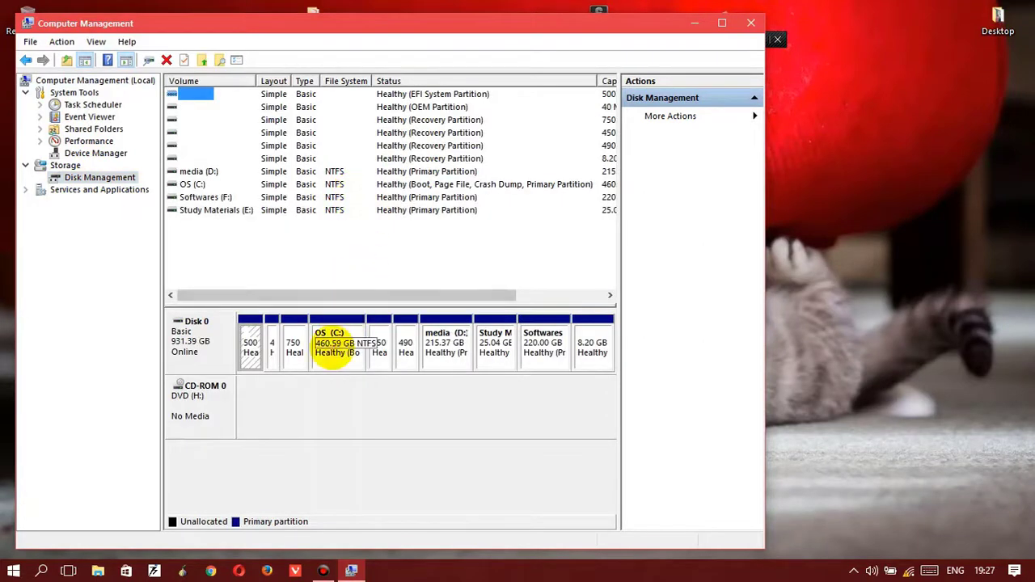
# Step: Select the Softwares partition and choose Shrink Volume
pyautogui.click(332, 344)
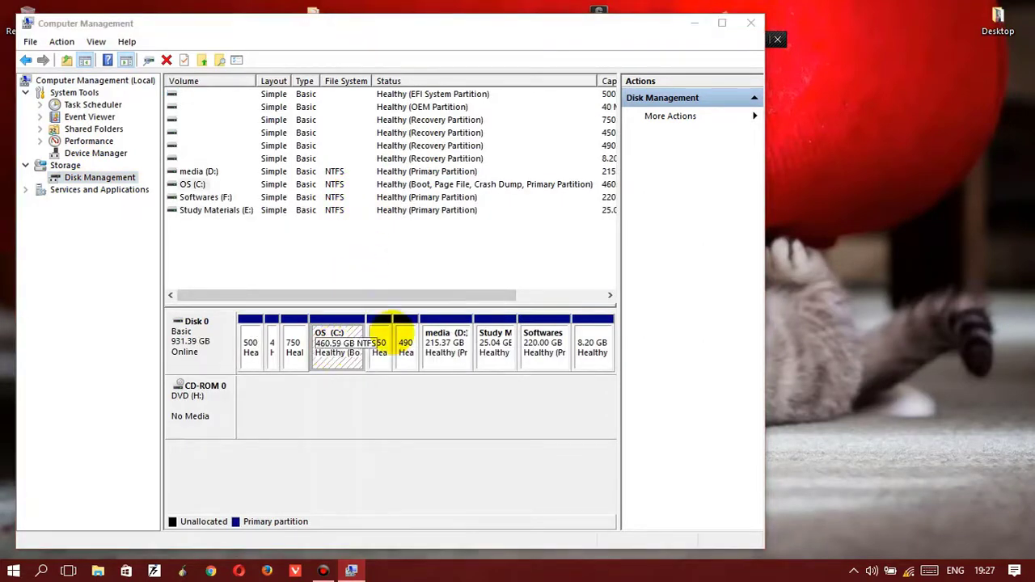
pyautogui.click(540, 355)
pyautogui.rightClick(540, 359)
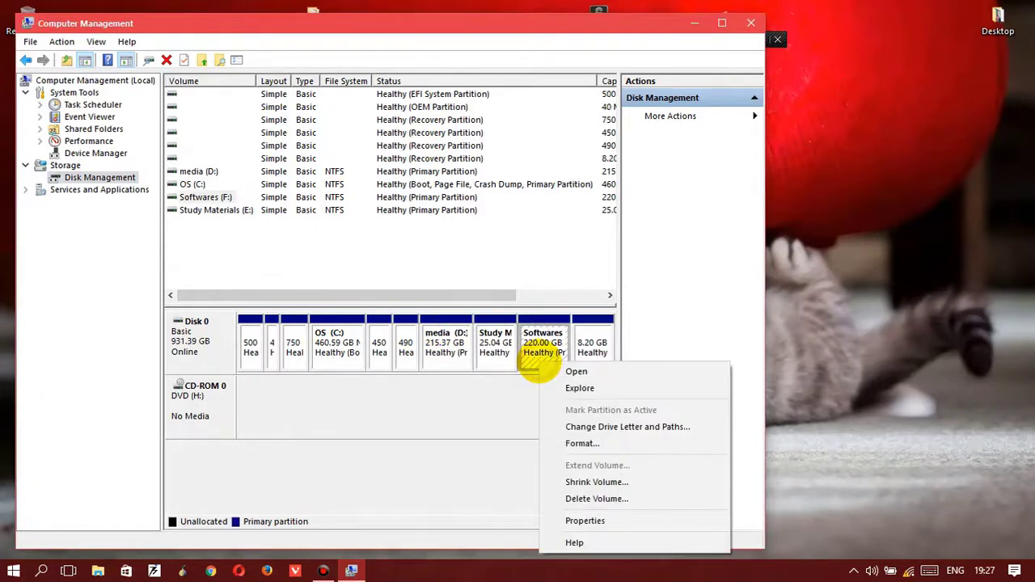
pyautogui.click(587, 483)
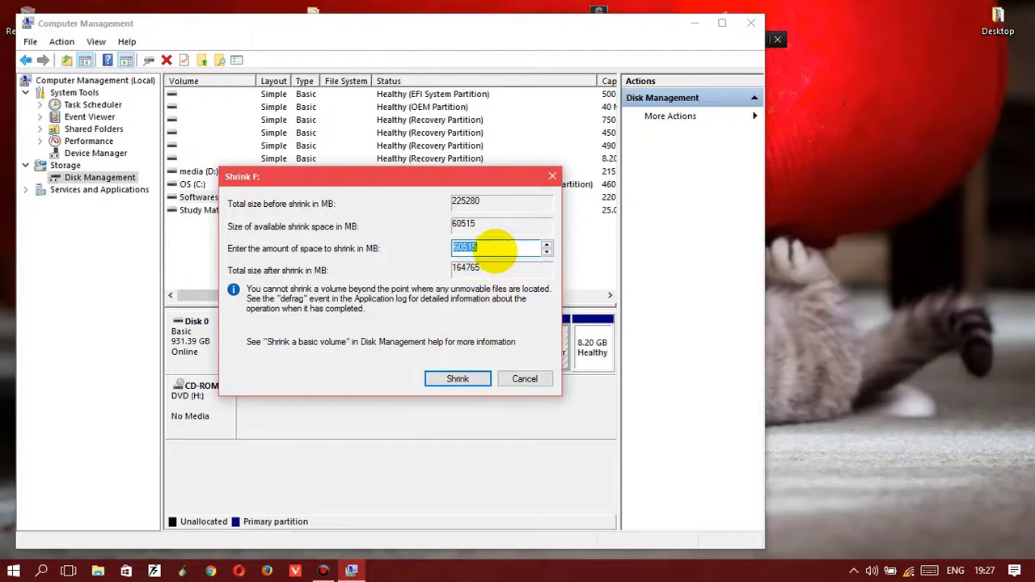
# Step: Compute 25 × 1024 = 25,600 in the Calculator app
pyautogui.press('super')
pyautogui.write('calc')
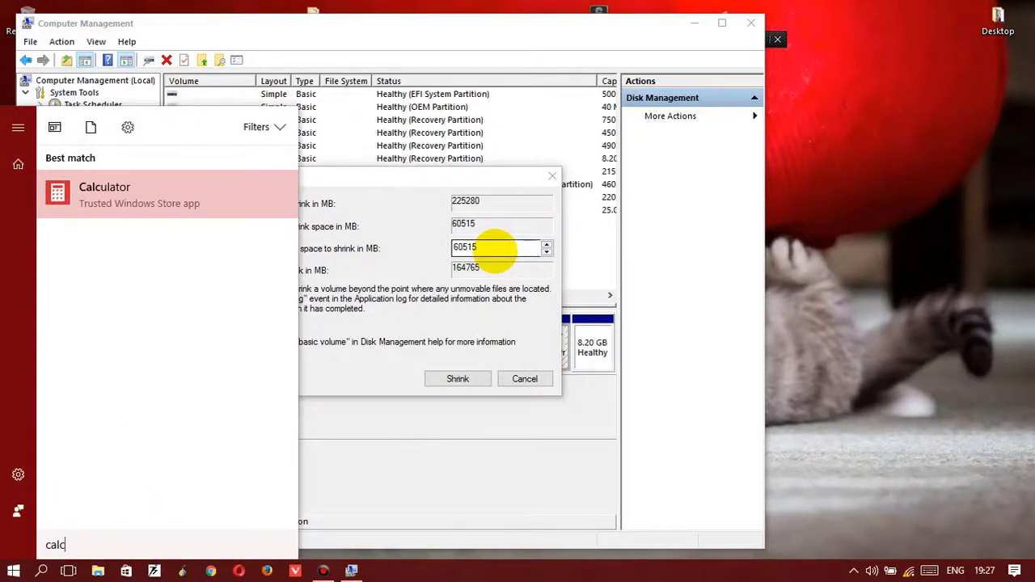
pyautogui.press('Return')
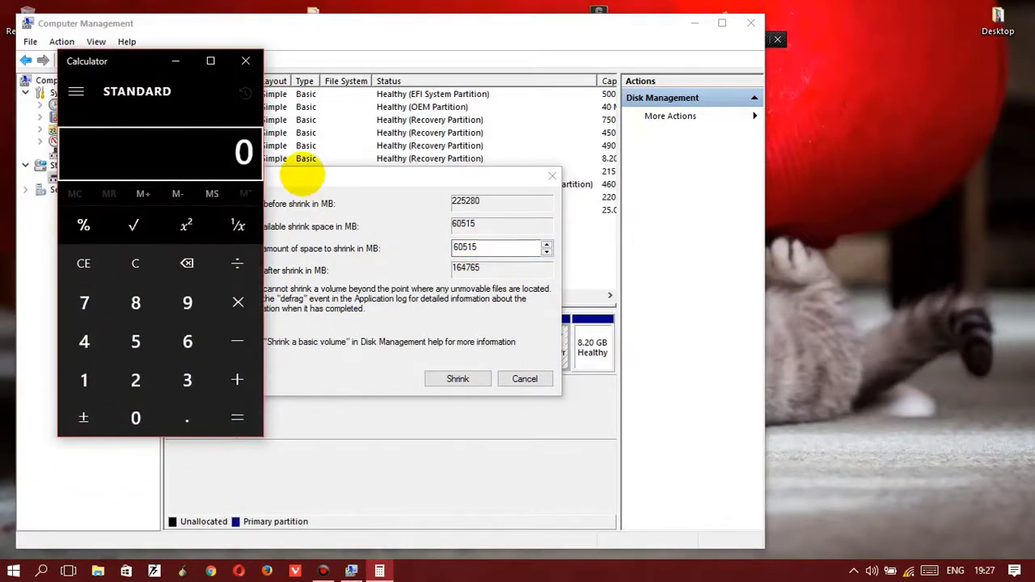
pyautogui.click(136, 380)
pyautogui.click(136, 341)
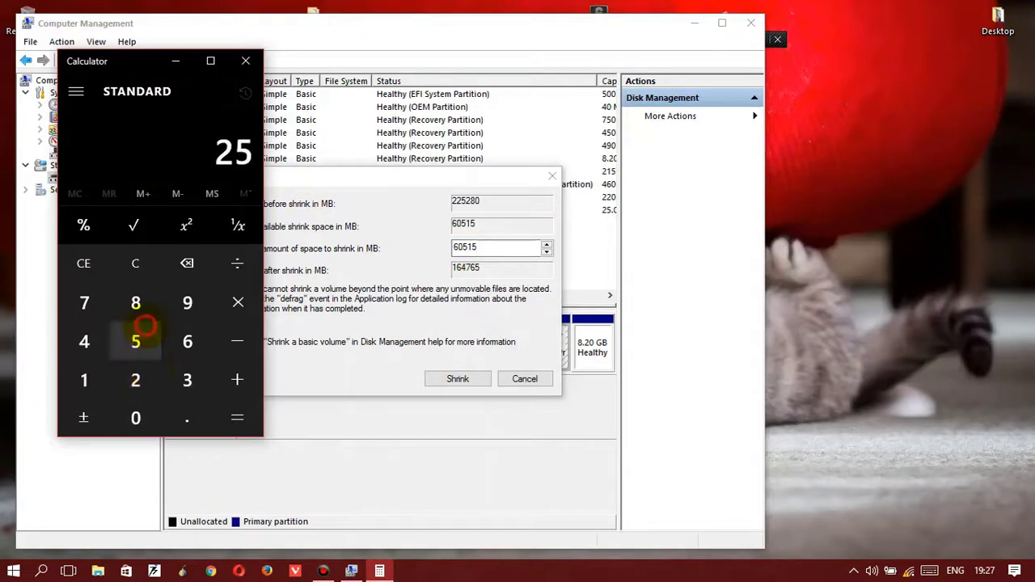
pyautogui.click(238, 302)
pyautogui.click(84, 381)
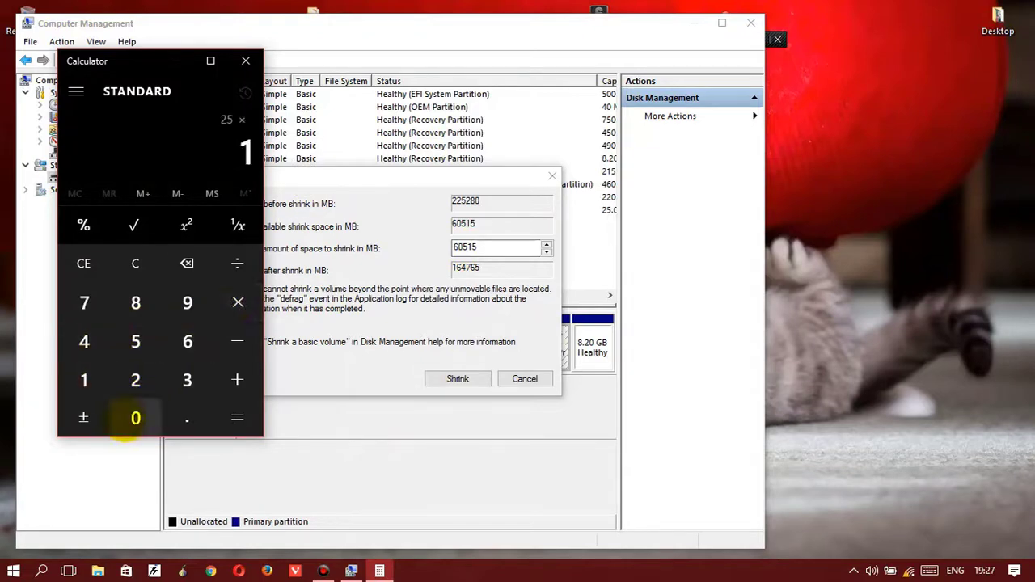
pyautogui.click(136, 417)
pyautogui.click(136, 380)
pyautogui.click(84, 341)
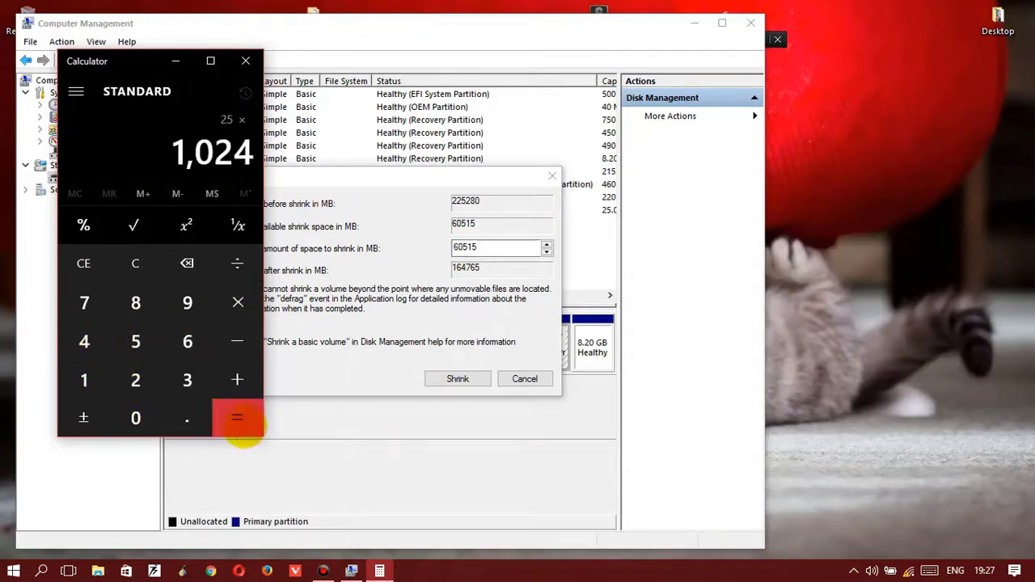
pyautogui.click(237, 417)
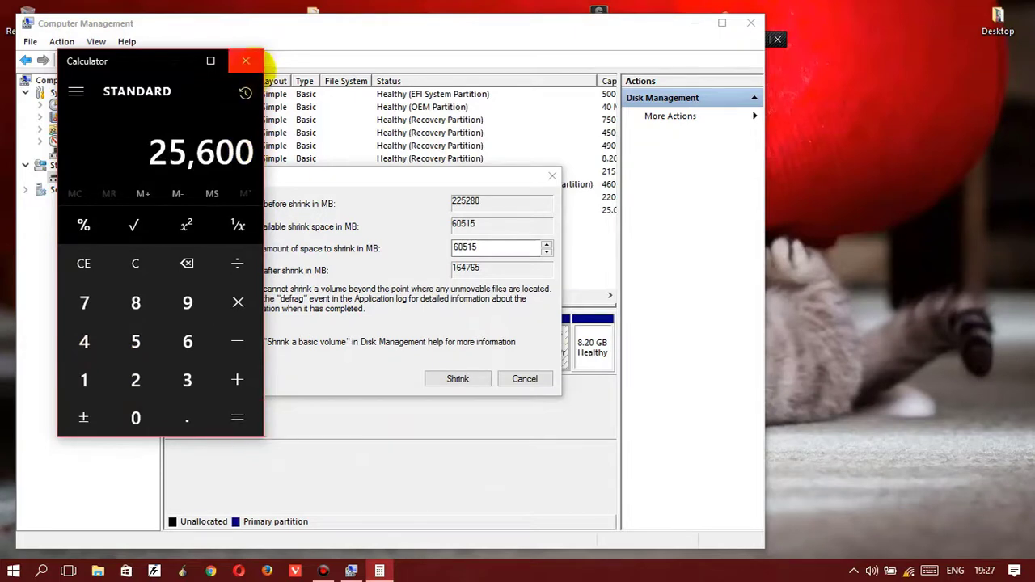
# Step: Enter 25600 MB as the shrink amount and apply the shrink
pyautogui.click(246, 61)
pyautogui.write('256')
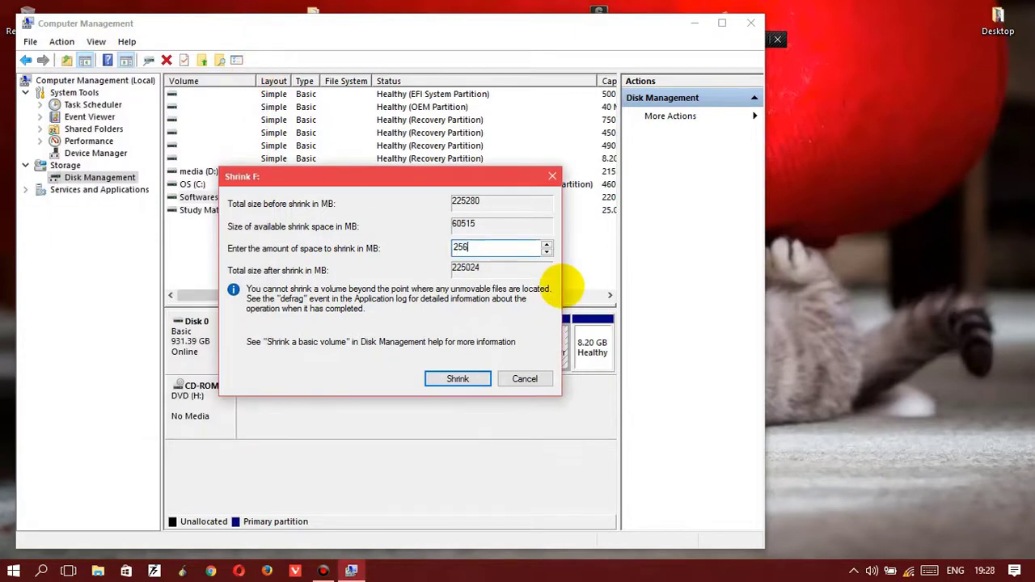
pyautogui.write('00')
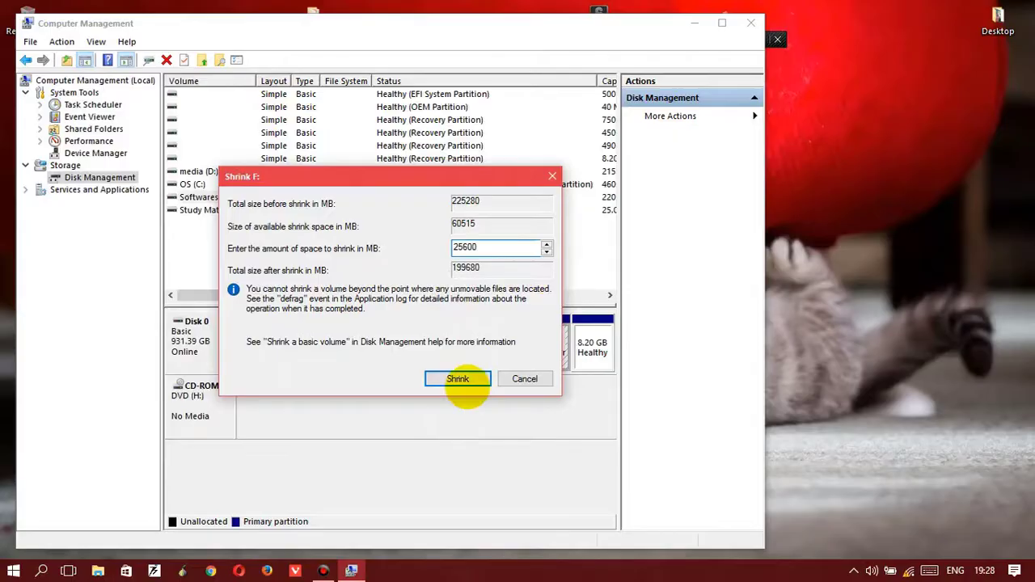
pyautogui.click(467, 380)
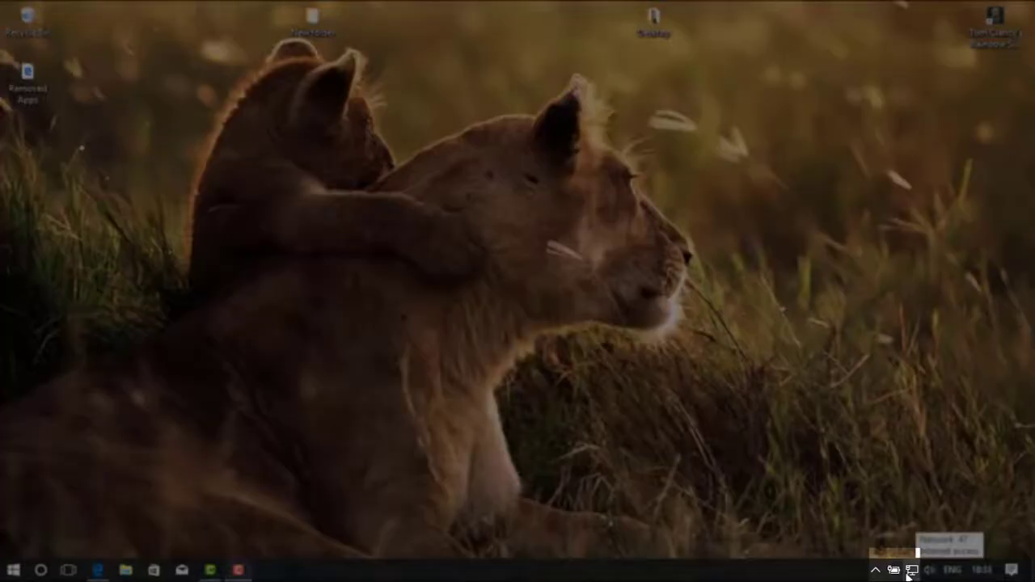
# Step: Turn off fast start-up in Power Options and save, then select the new 25 GB unallocated space
pyautogui.rightClick(890, 570)
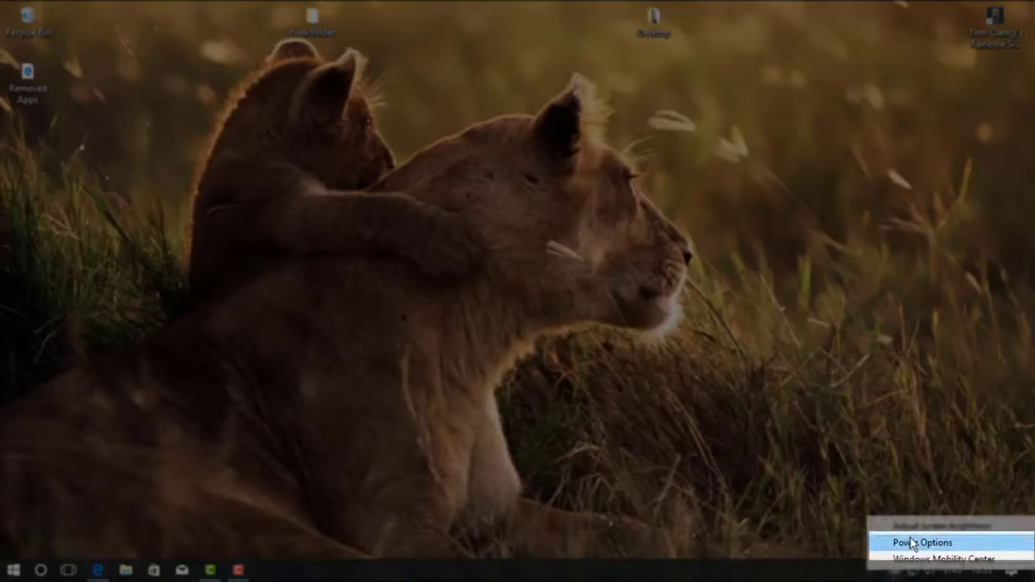
pyautogui.click(883, 537)
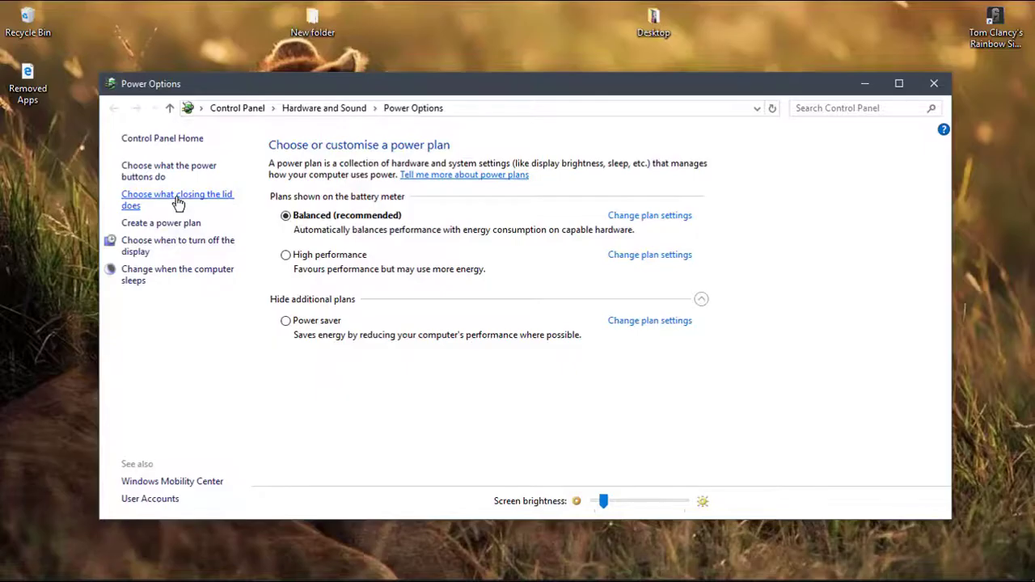
pyautogui.click(175, 203)
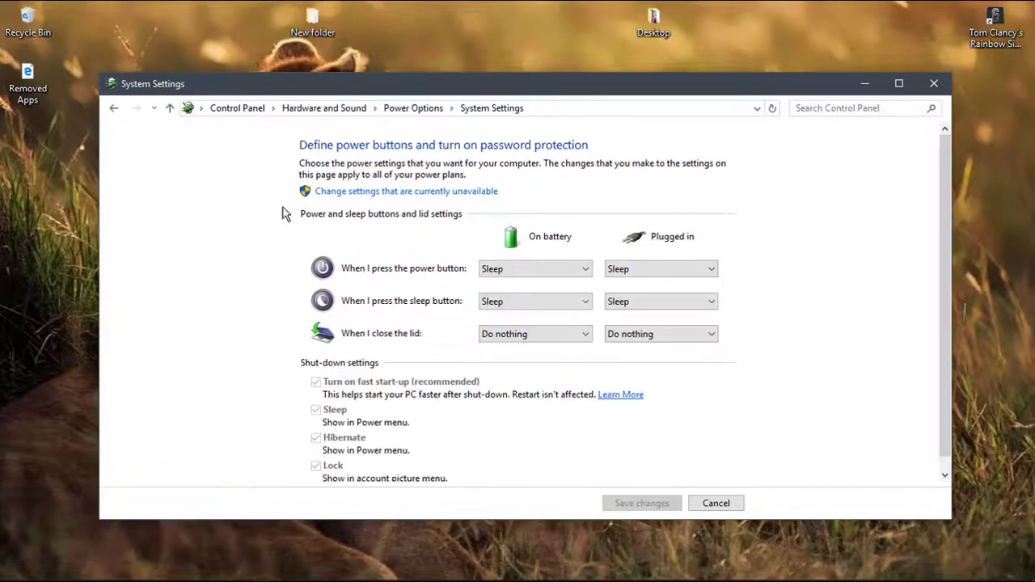
pyautogui.click(426, 197)
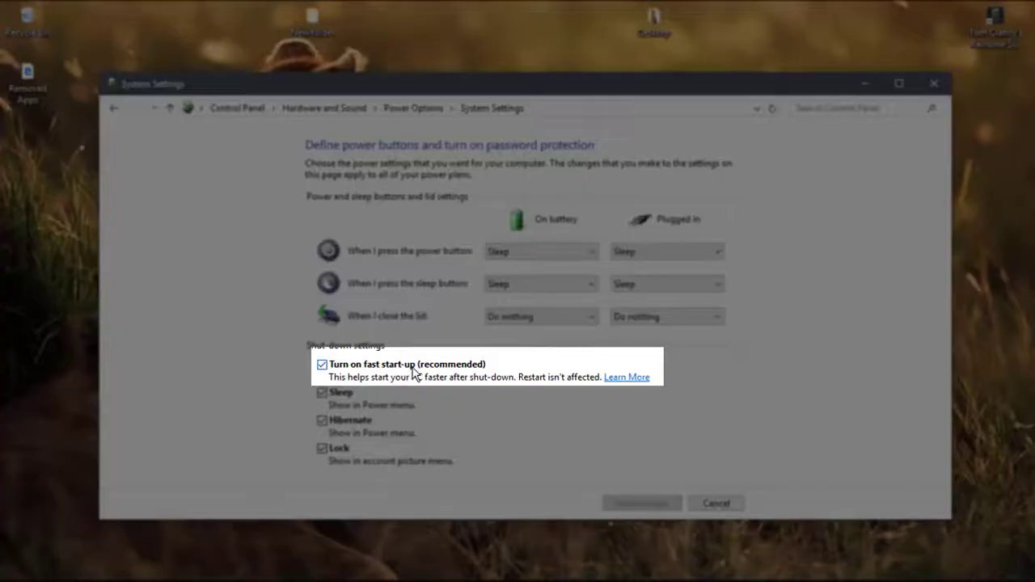
pyautogui.click(414, 366)
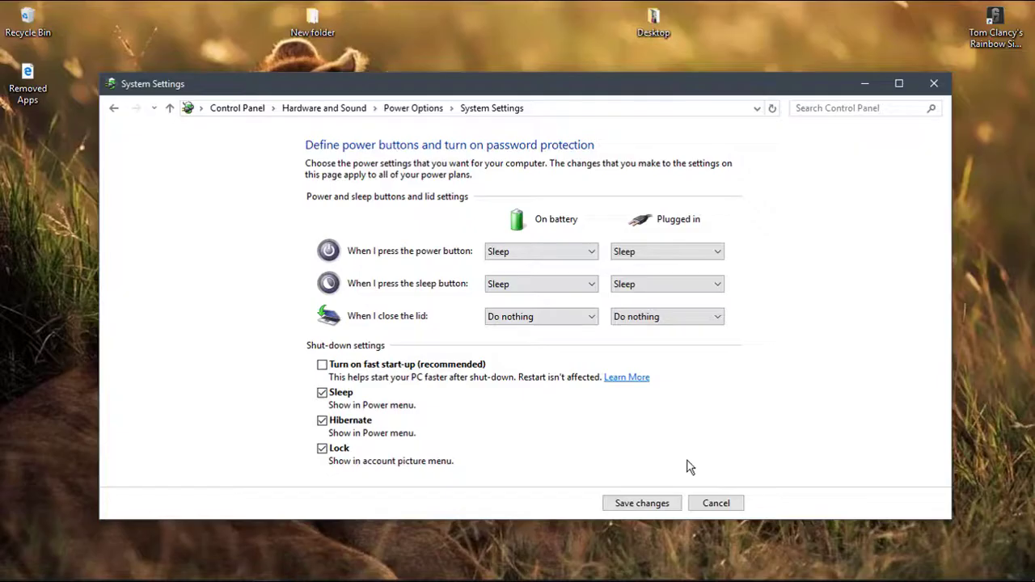
pyautogui.click(657, 503)
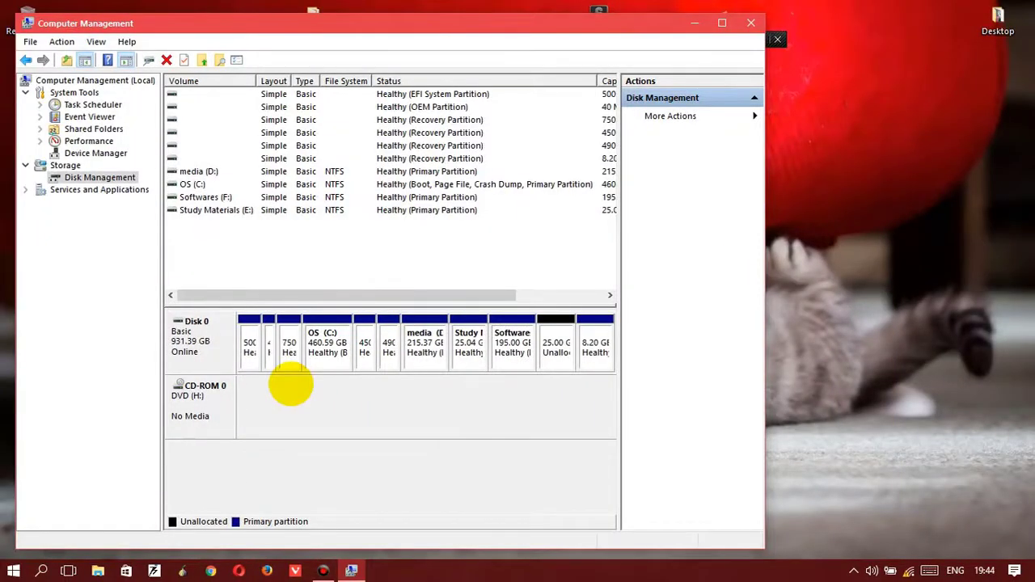
pyautogui.click(559, 347)
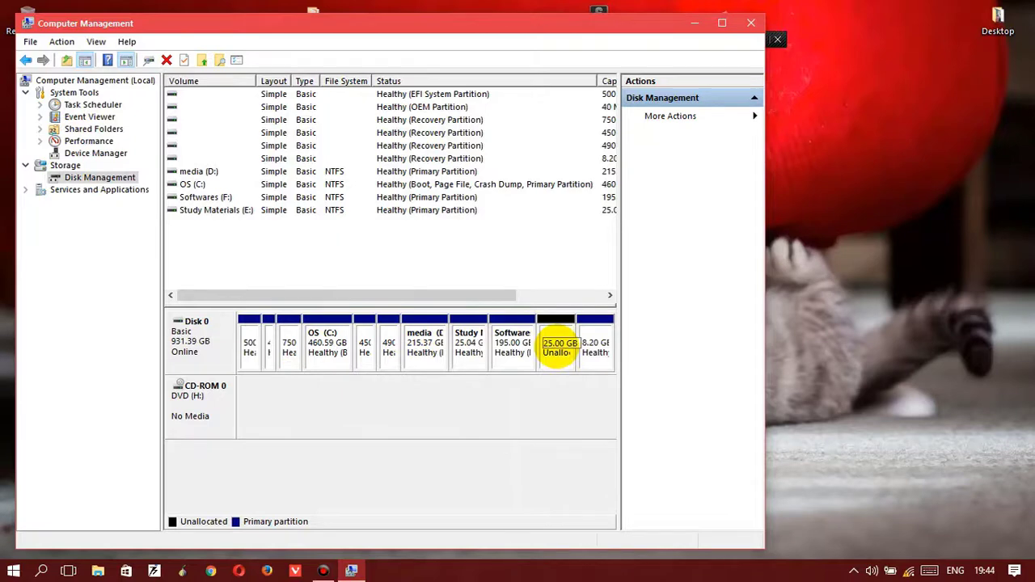
pyautogui.click(568, 356)
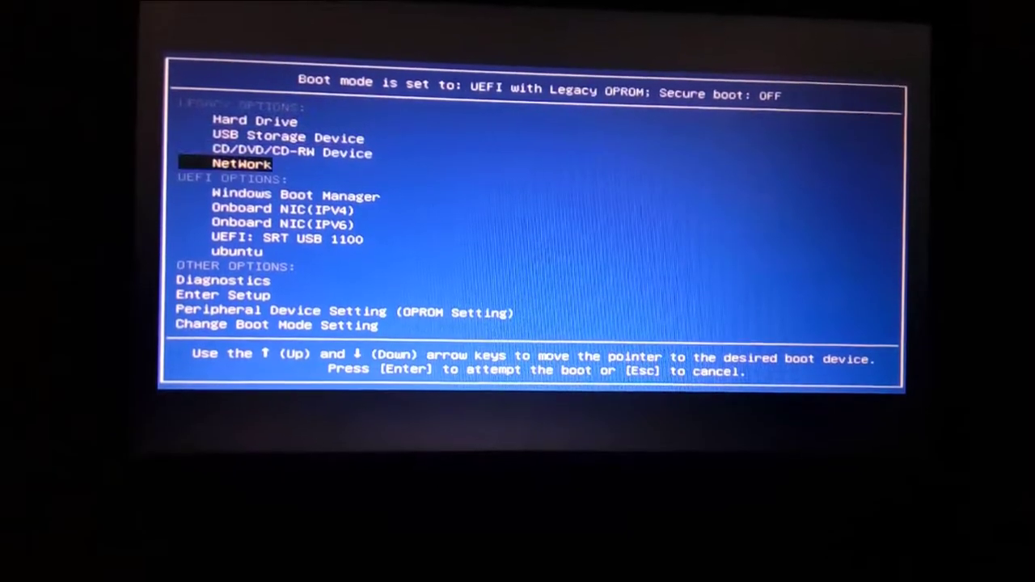
pyautogui.press('Down')
pyautogui.press('Down')
pyautogui.press('Down')
pyautogui.press('Down')
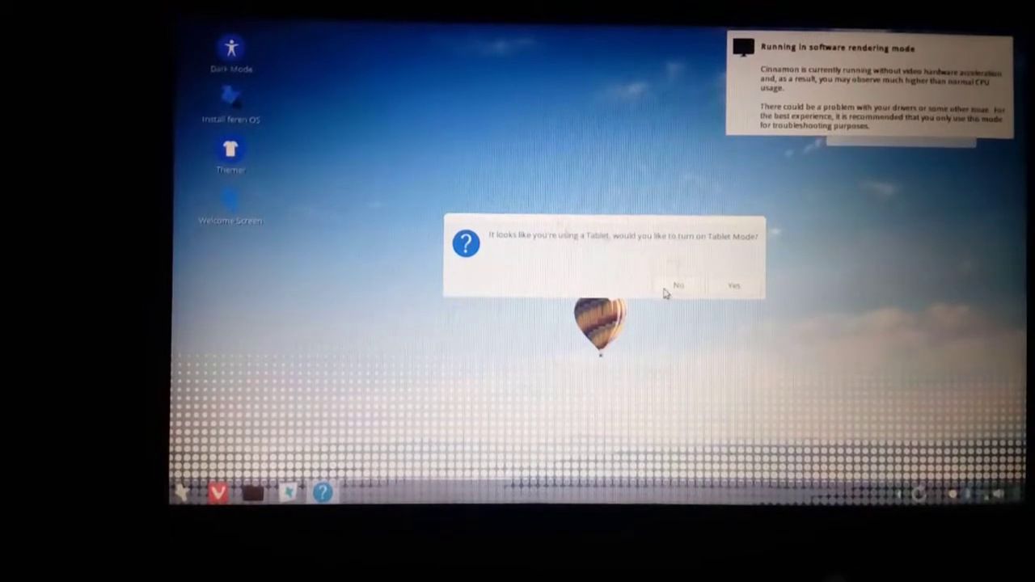
# Step: Decline Tablet Mode, then launch the Feren OS installer from the welcome app's Install Now
pyautogui.click(681, 287)
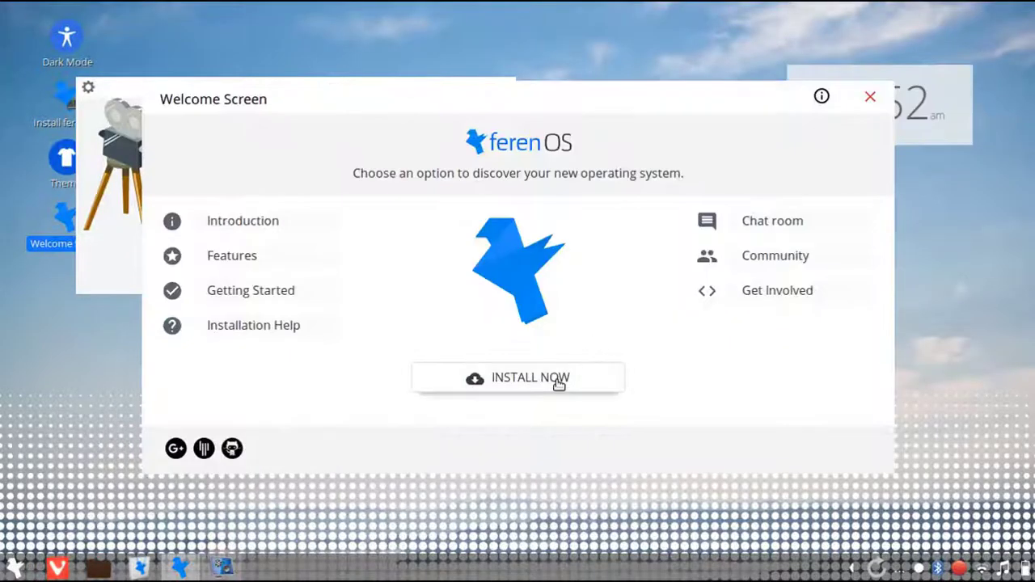
pyautogui.click(558, 385)
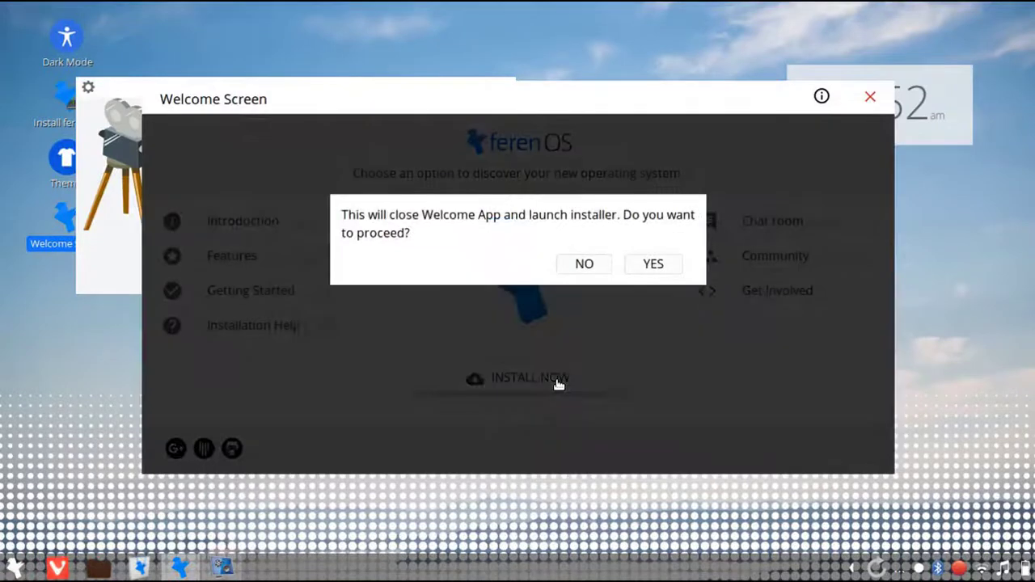
pyautogui.click(650, 266)
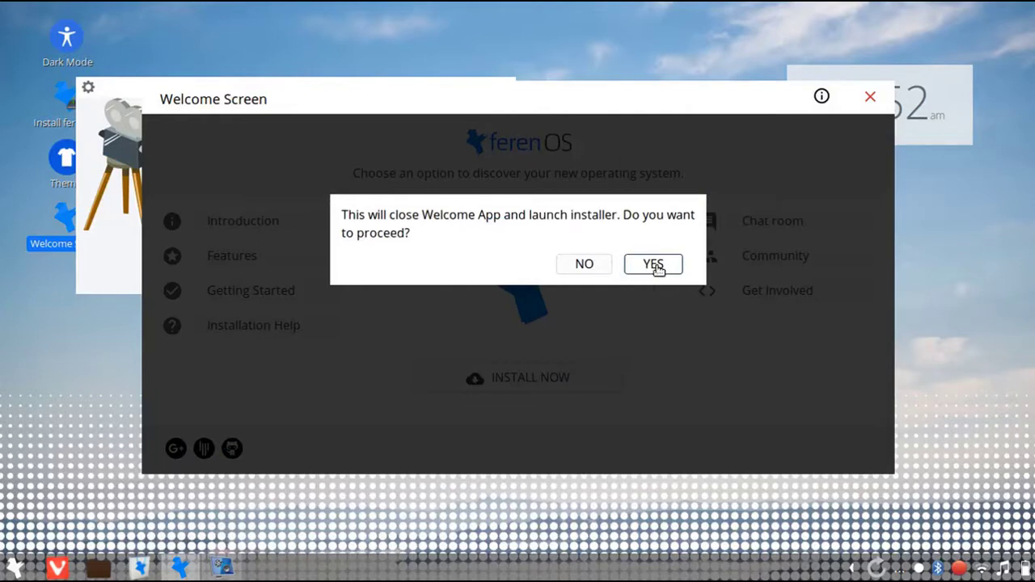
pyautogui.click(655, 265)
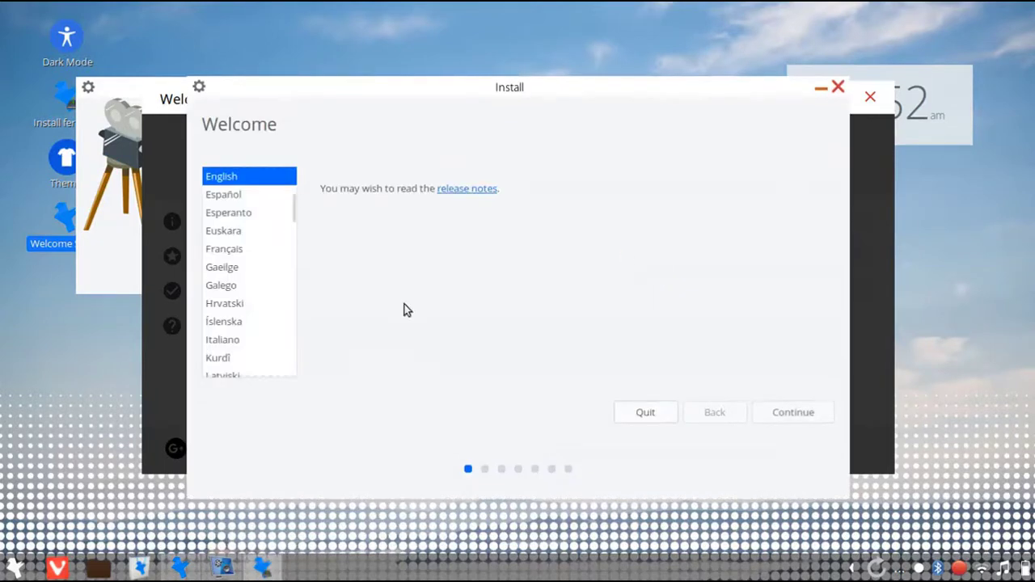
# Step: Keep English and third-party software, then inspect the saved Wi-Fi connection in Network Connections
pyautogui.click(793, 412)
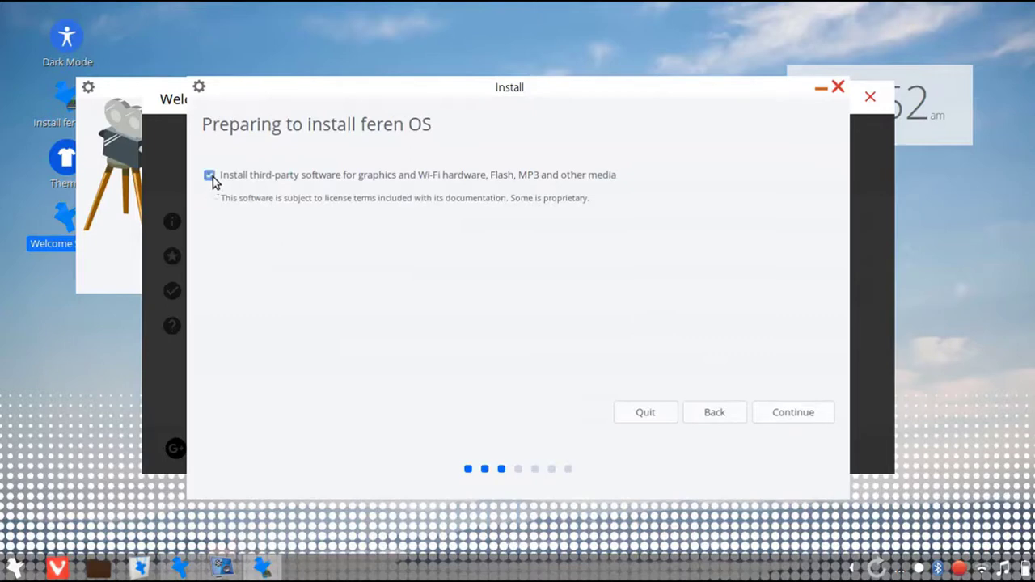
pyautogui.click(779, 411)
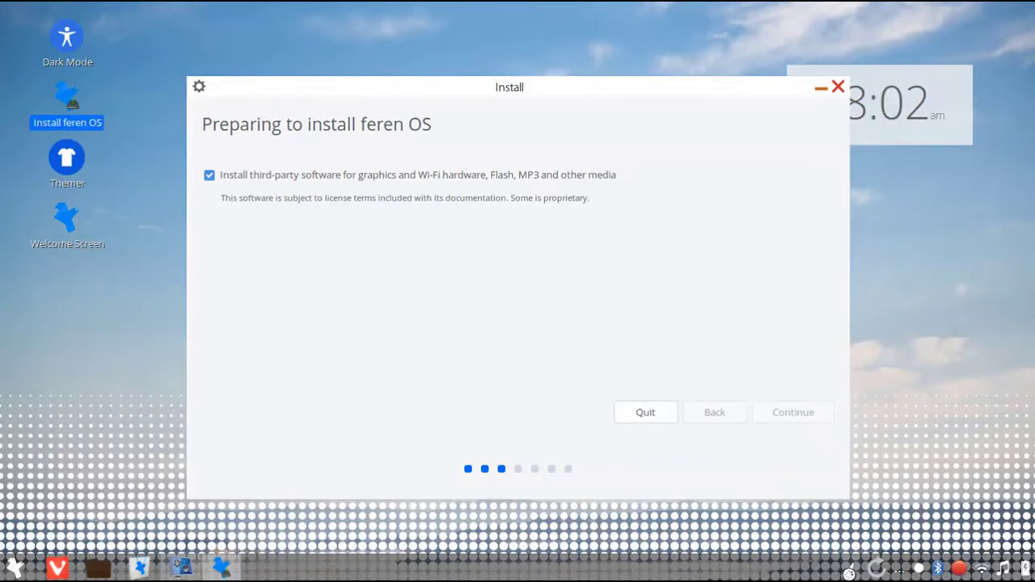
pyautogui.click(983, 571)
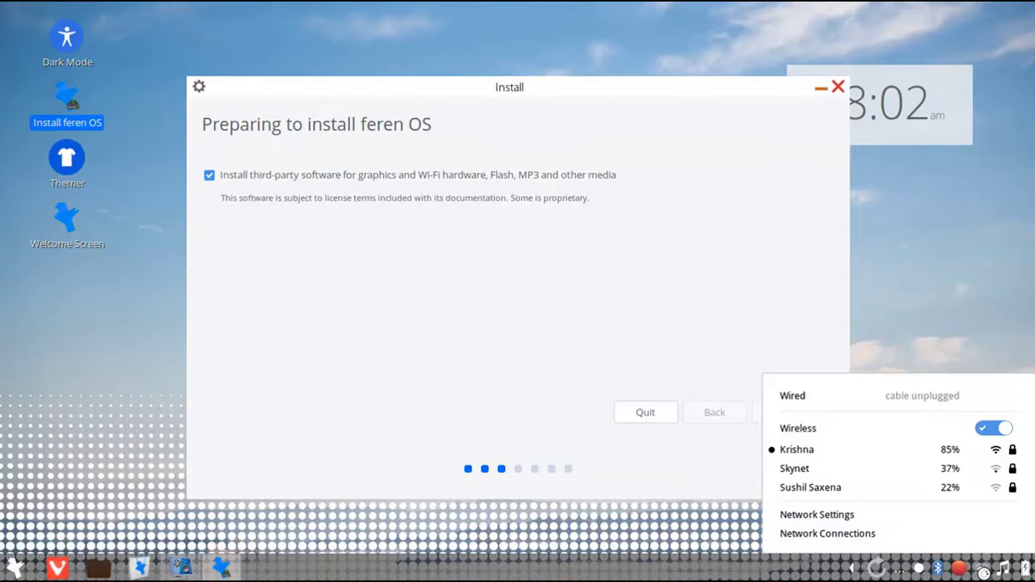
pyautogui.click(900, 534)
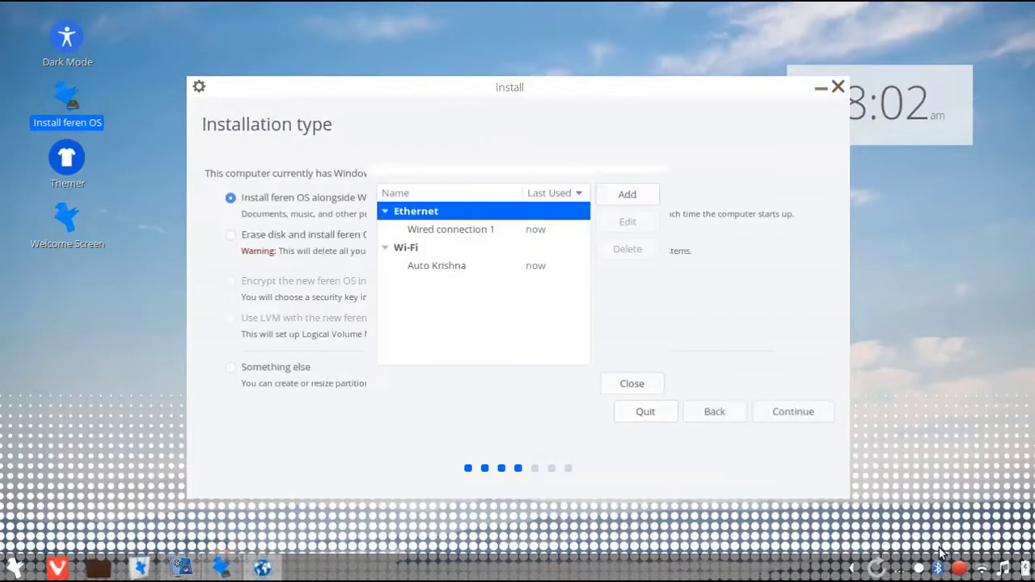
pyautogui.click(409, 250)
pyautogui.click(424, 265)
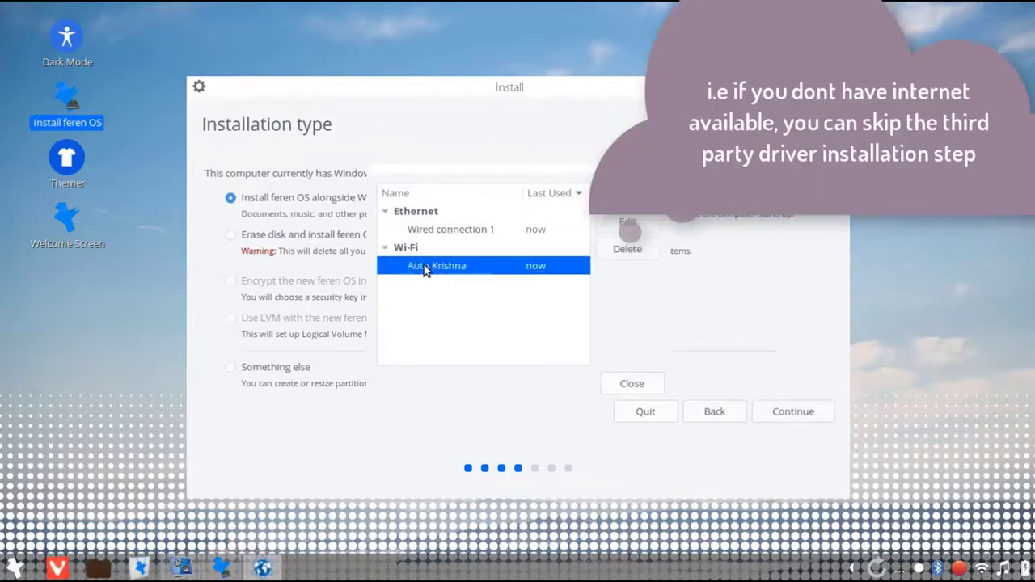
pyautogui.click(651, 383)
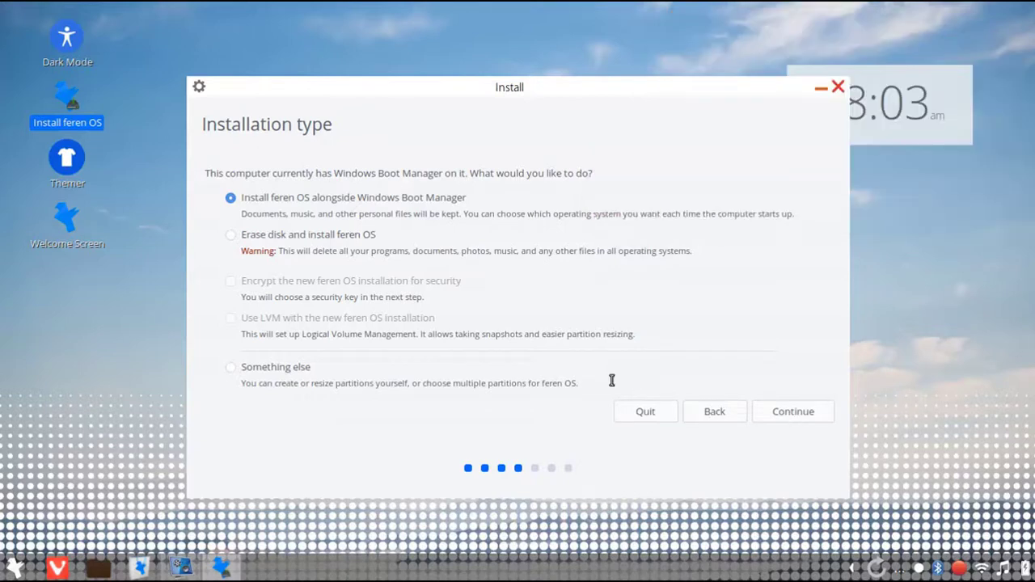
# Step: Choose 'Something else' partitioning and select the 16778 MB free space in the partition table
pyautogui.click(246, 372)
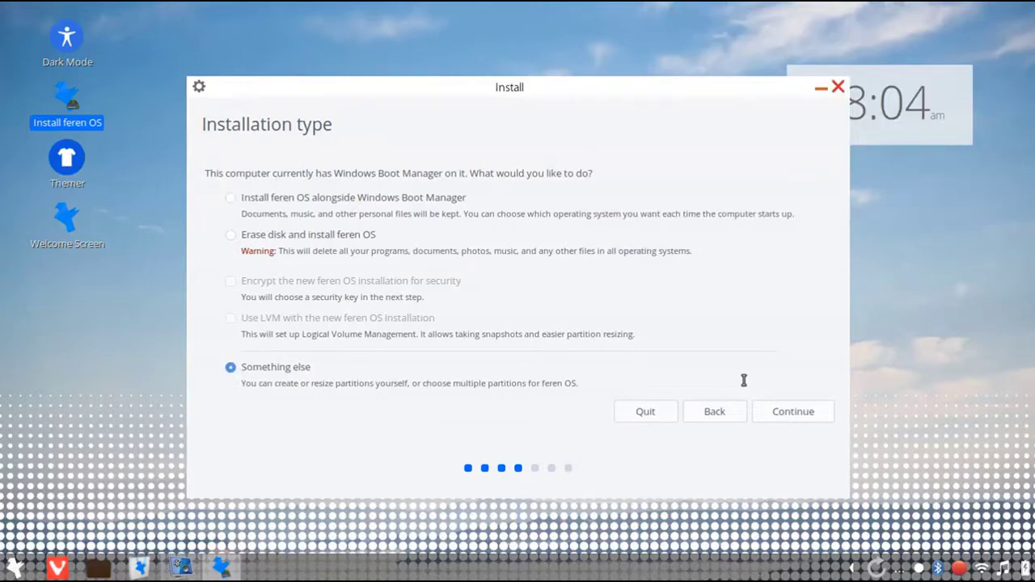
pyautogui.click(780, 414)
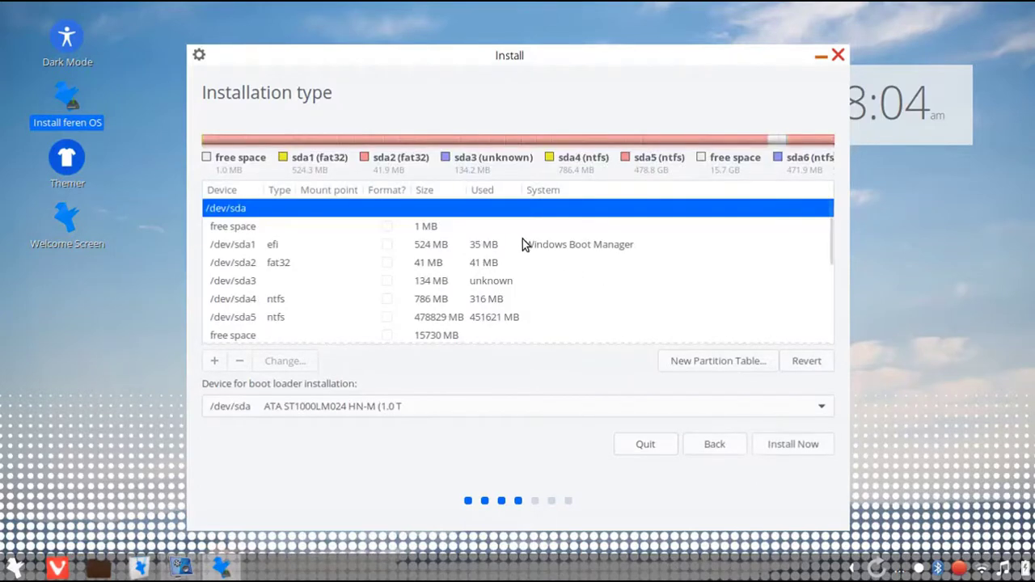
pyautogui.click(522, 337)
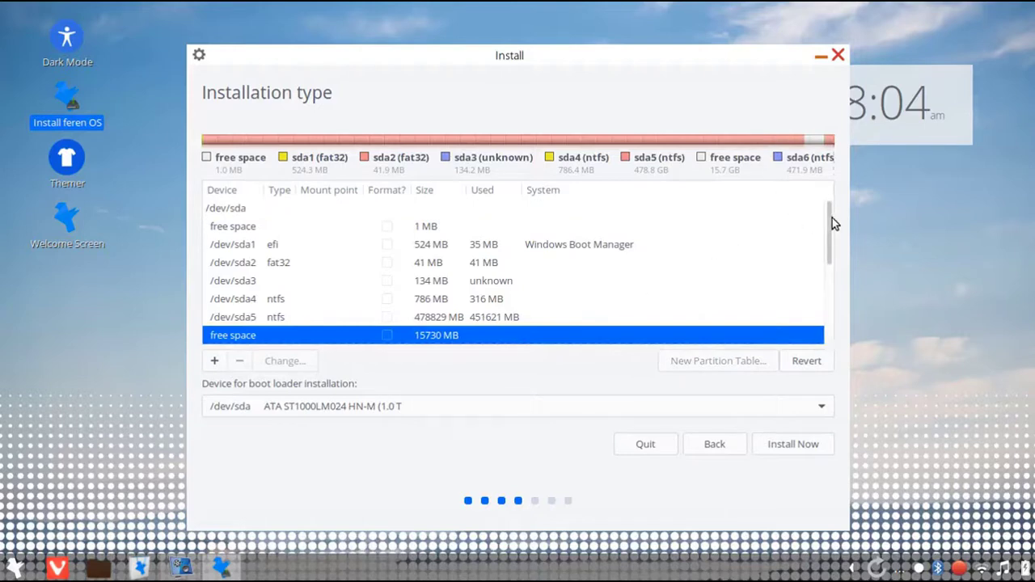
pyautogui.moveTo(832, 217); pyautogui.dragTo(831, 311)
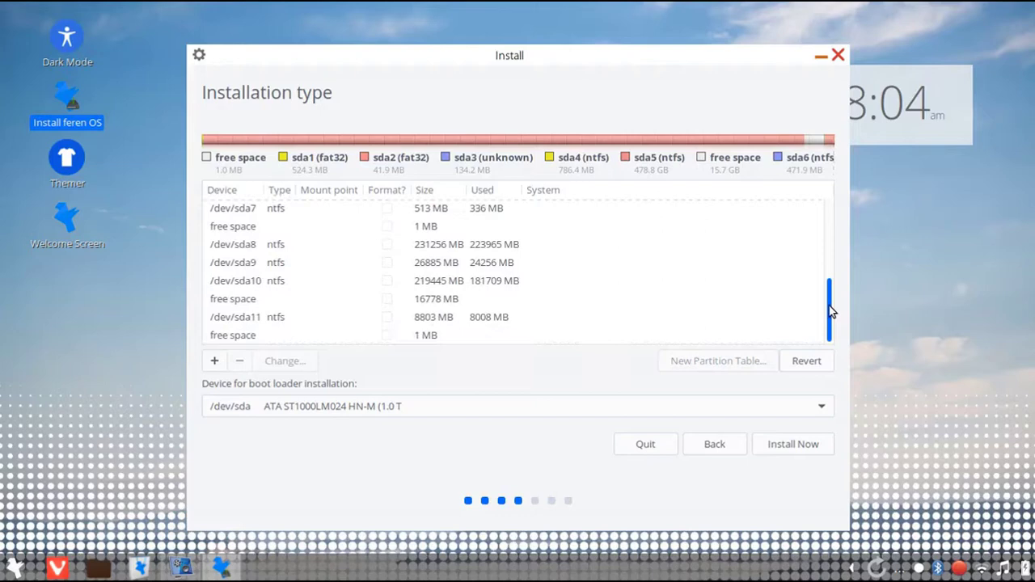
pyautogui.click(734, 299)
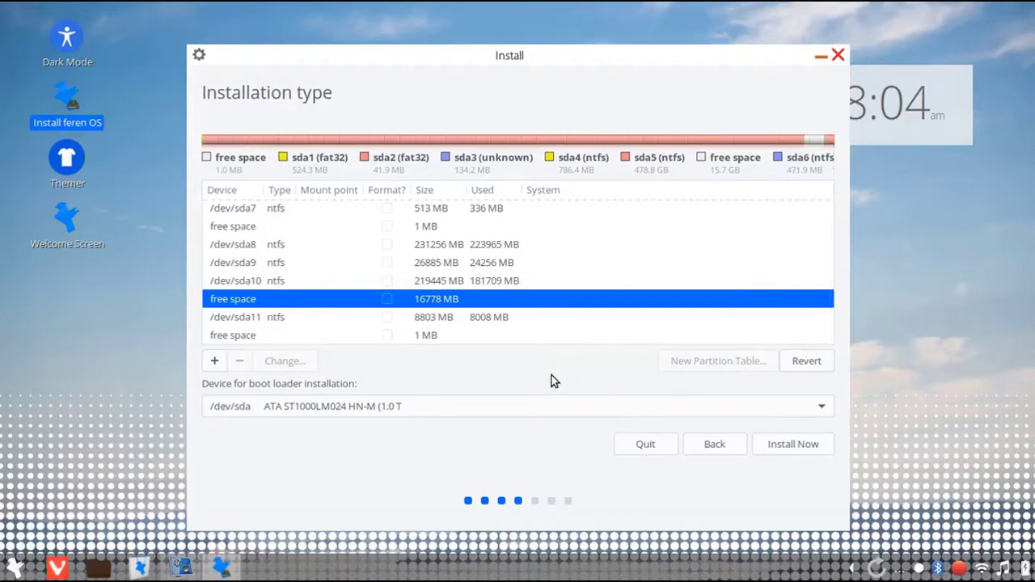
# Step: Add a 2048 MB partition used as swap area in the 16778 MB free space
pyautogui.click(214, 361)
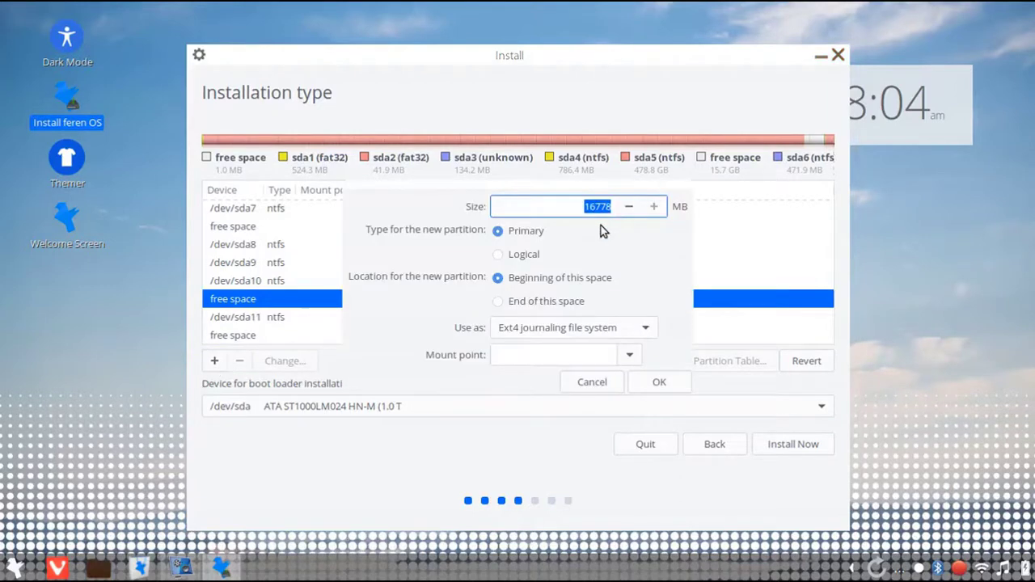
pyautogui.press('Down')
pyautogui.press('Delete')
pyautogui.press('Delete')
pyautogui.press('Delete')
pyautogui.press('Delete')
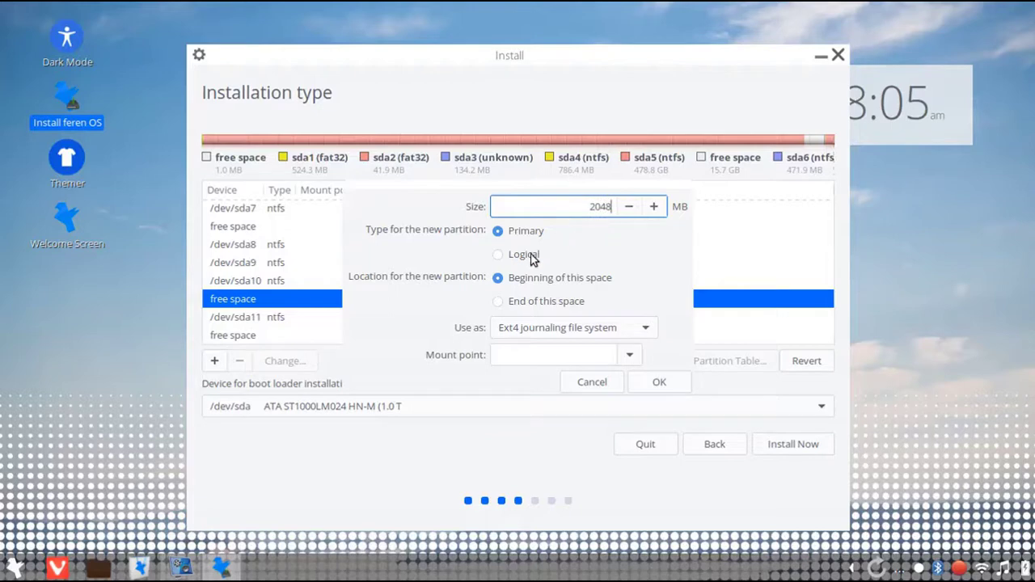
pyautogui.click(541, 331)
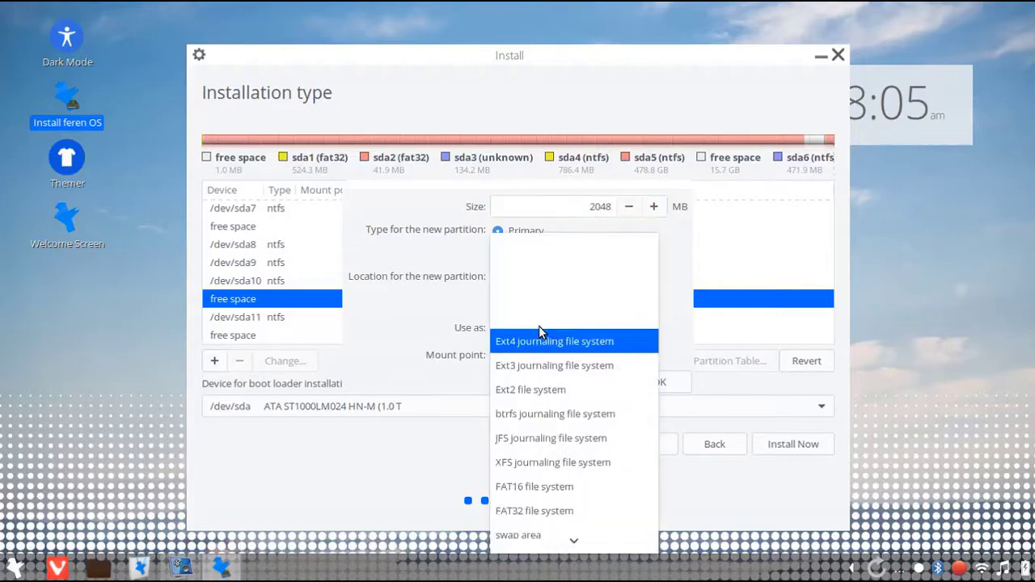
pyautogui.scroll(-2, 559, 424)
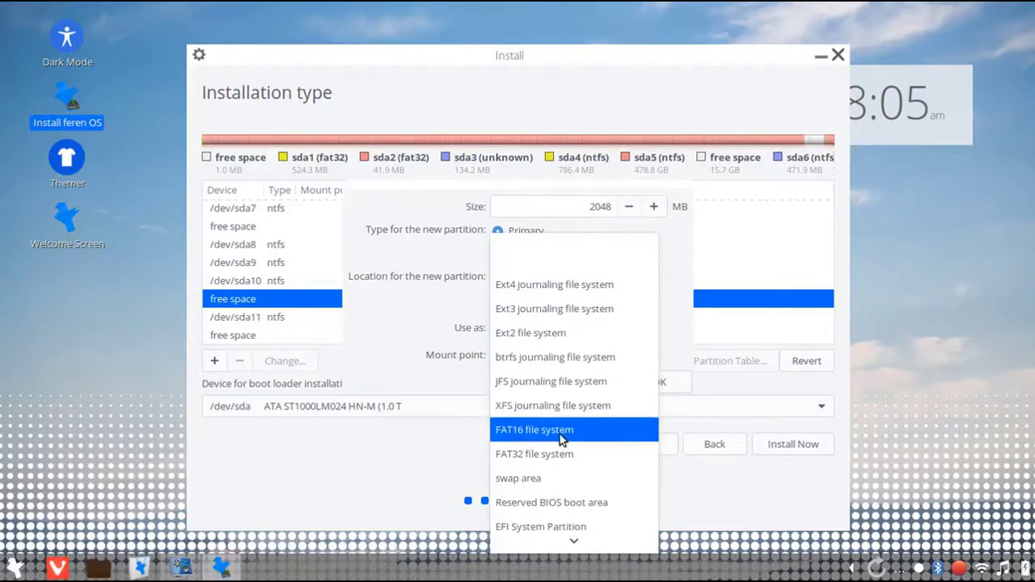
pyautogui.click(560, 478)
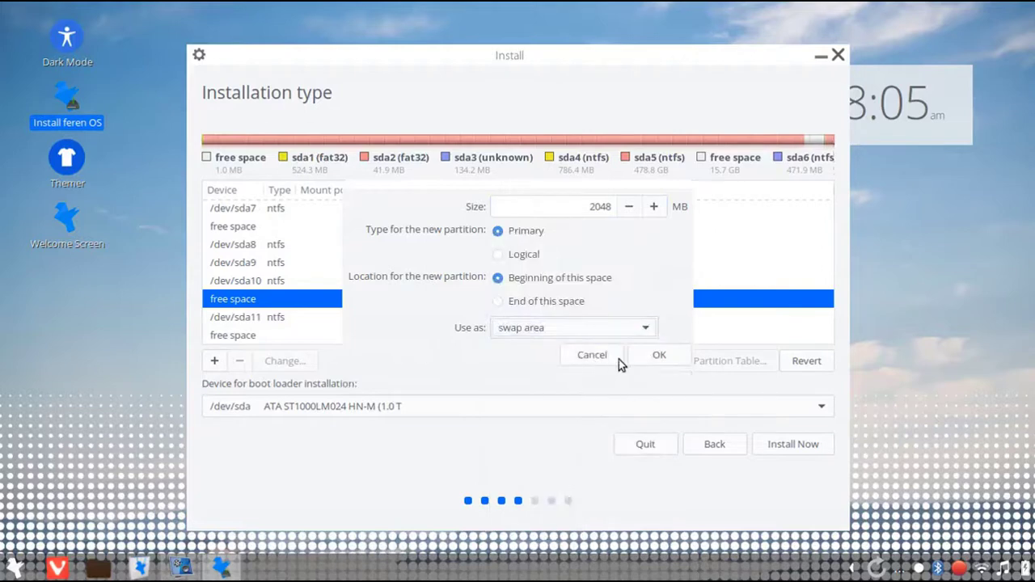
pyautogui.click(657, 356)
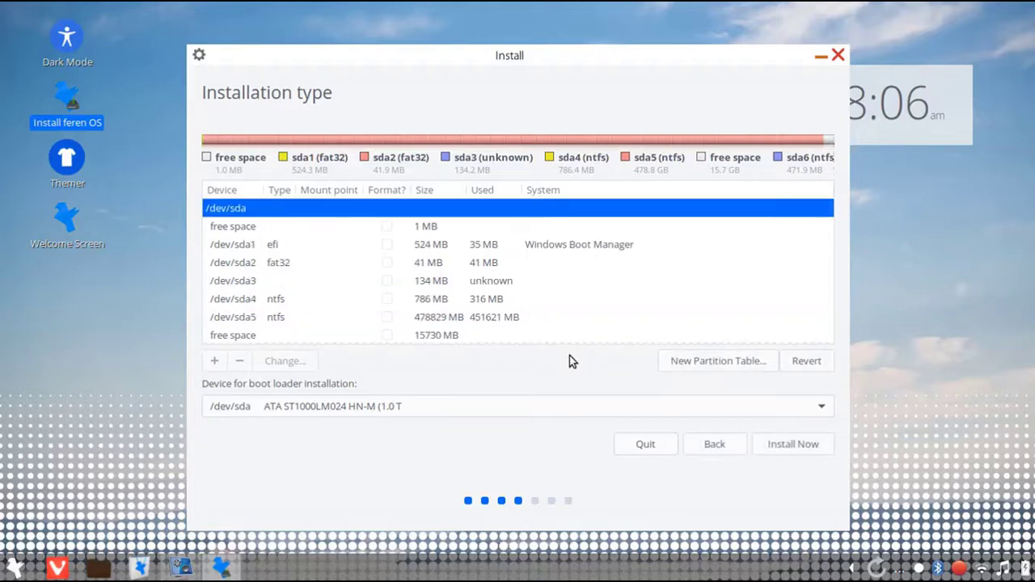
# Step: Scroll through the partition list to review the new sda12 swap partition
pyautogui.click(563, 301)
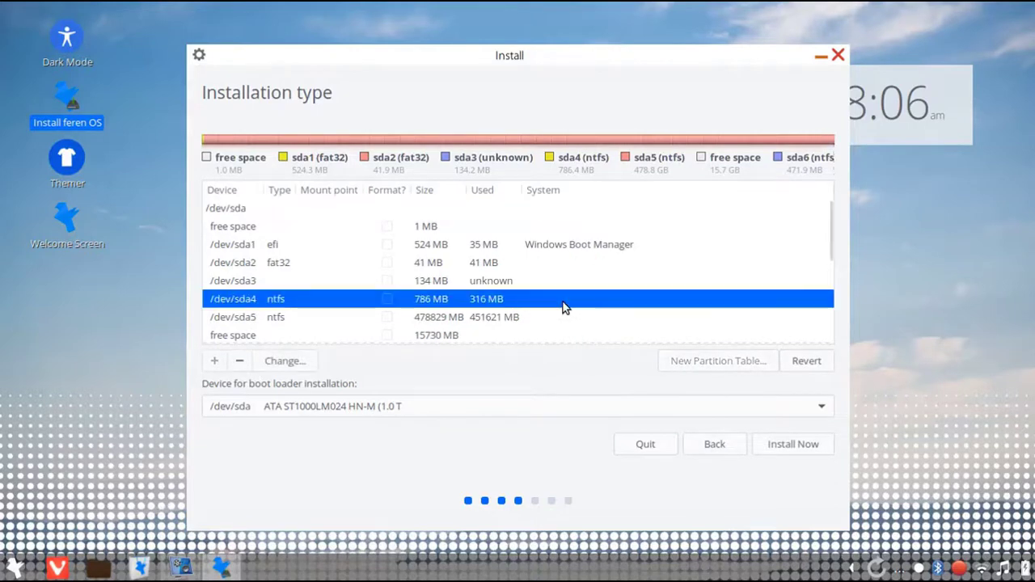
pyautogui.scroll(-2, 565, 307)
pyautogui.scroll(-3, 545, 288)
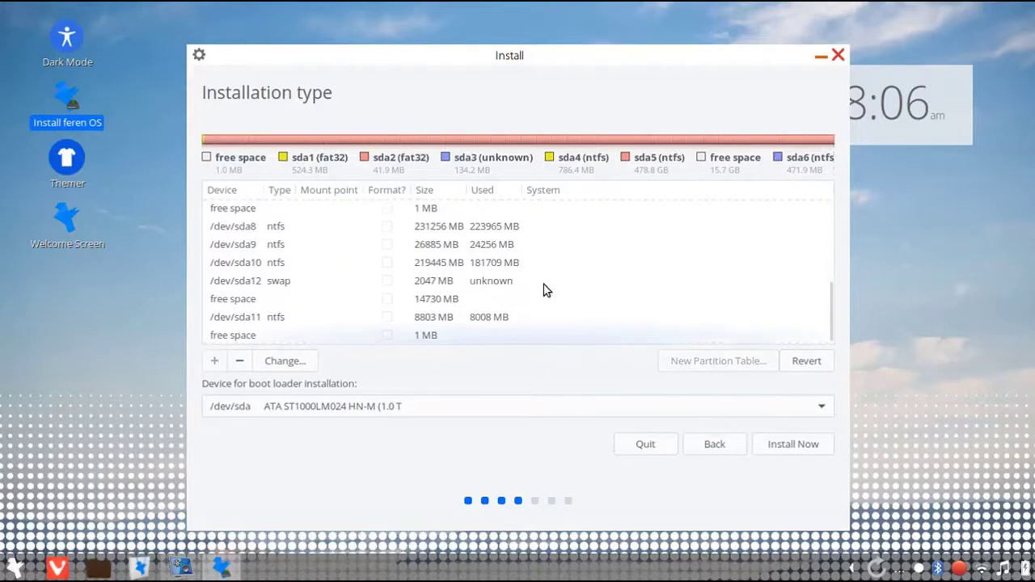
pyautogui.scroll(4, 506, 288)
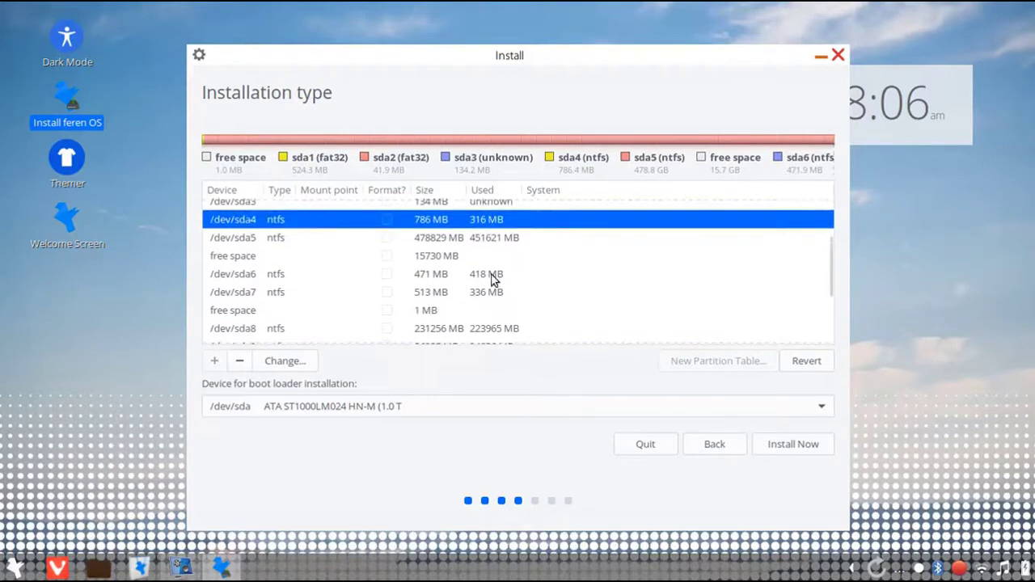
# Step: Create a 15729 MB ext4 partition mounted at / in the remaining free space
pyautogui.click(451, 256)
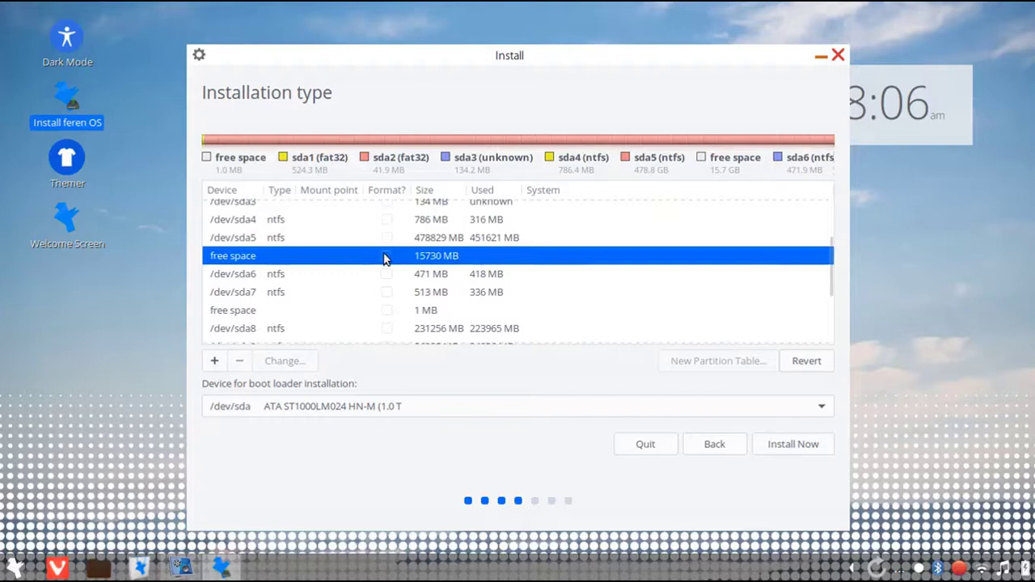
pyautogui.click(218, 363)
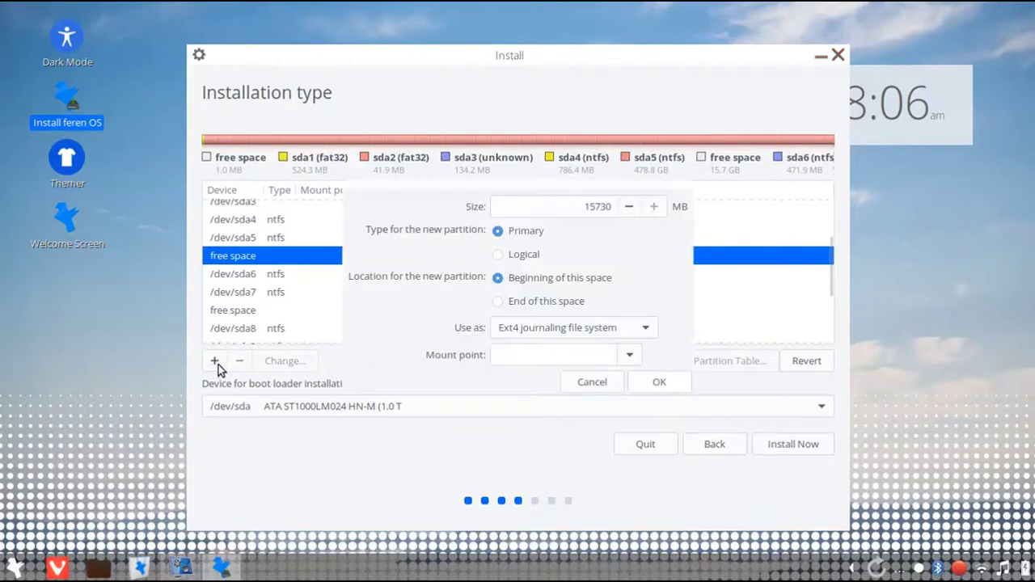
pyautogui.click(630, 355)
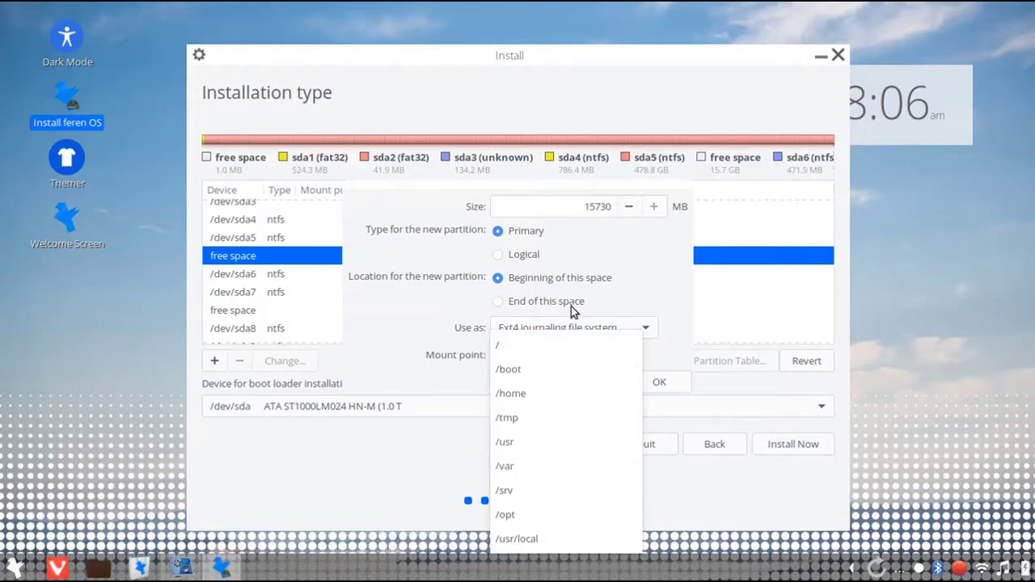
pyautogui.click(571, 354)
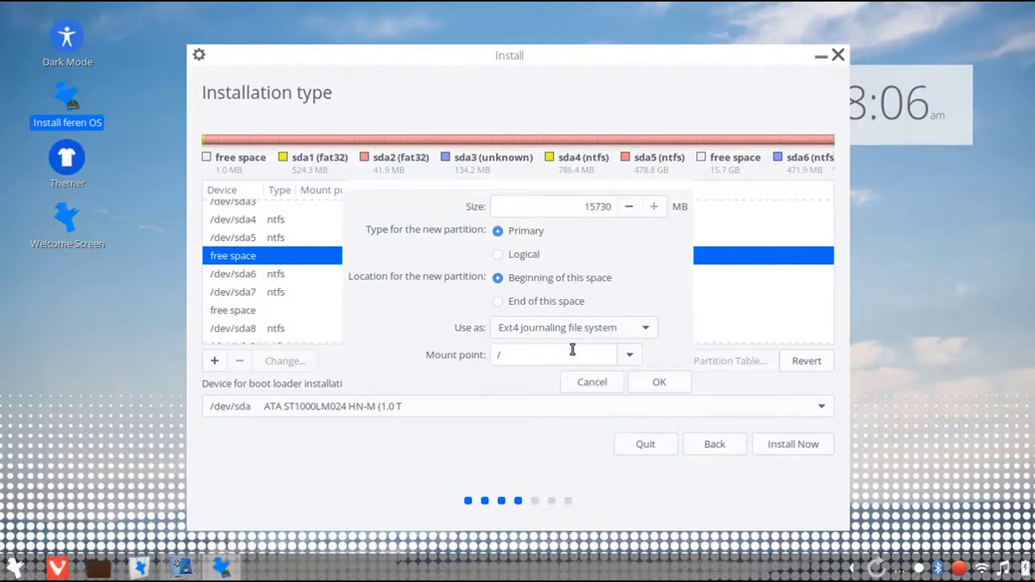
pyautogui.click(659, 382)
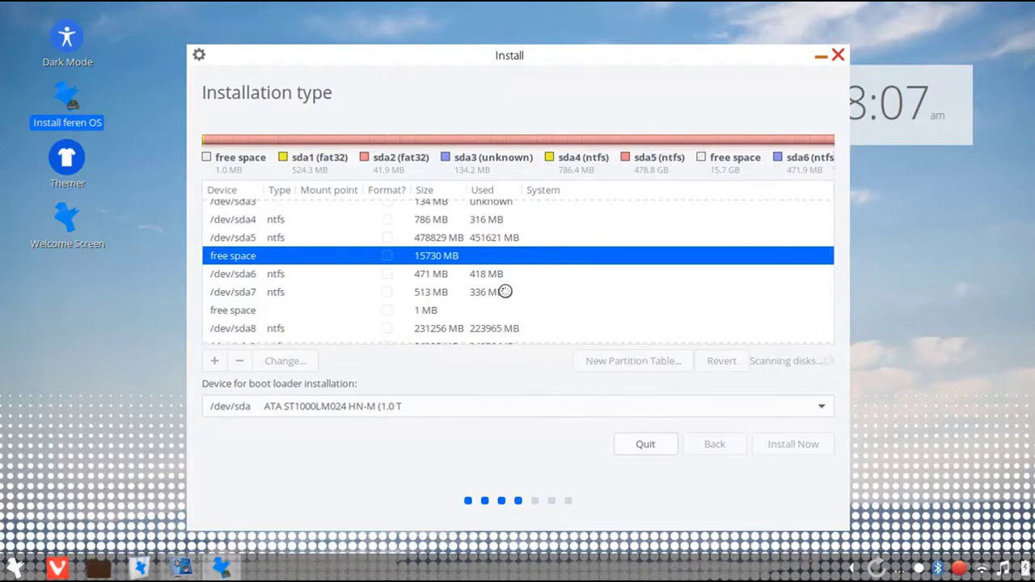
pyautogui.scroll(-3, 314, 282)
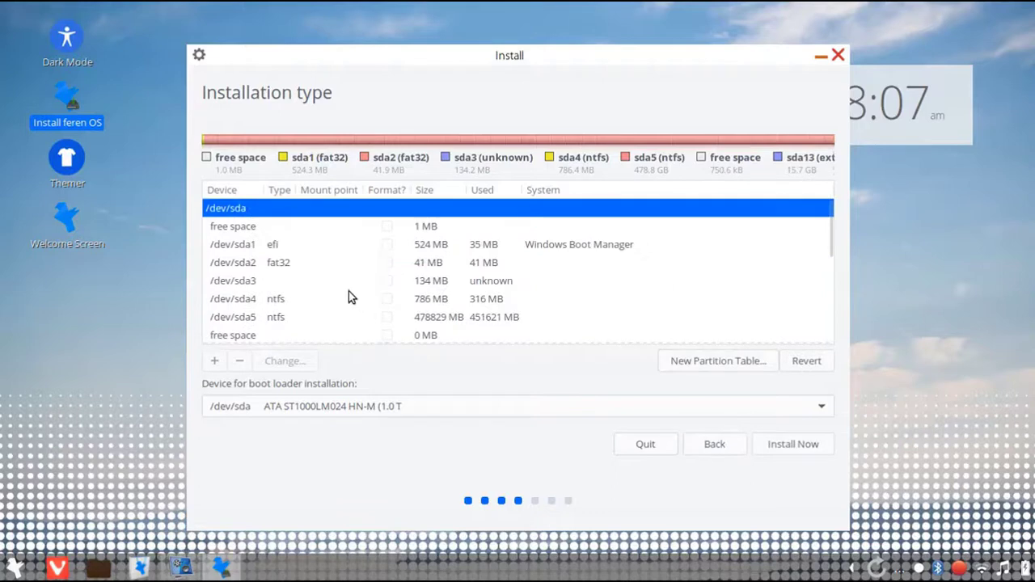
pyautogui.click(348, 298)
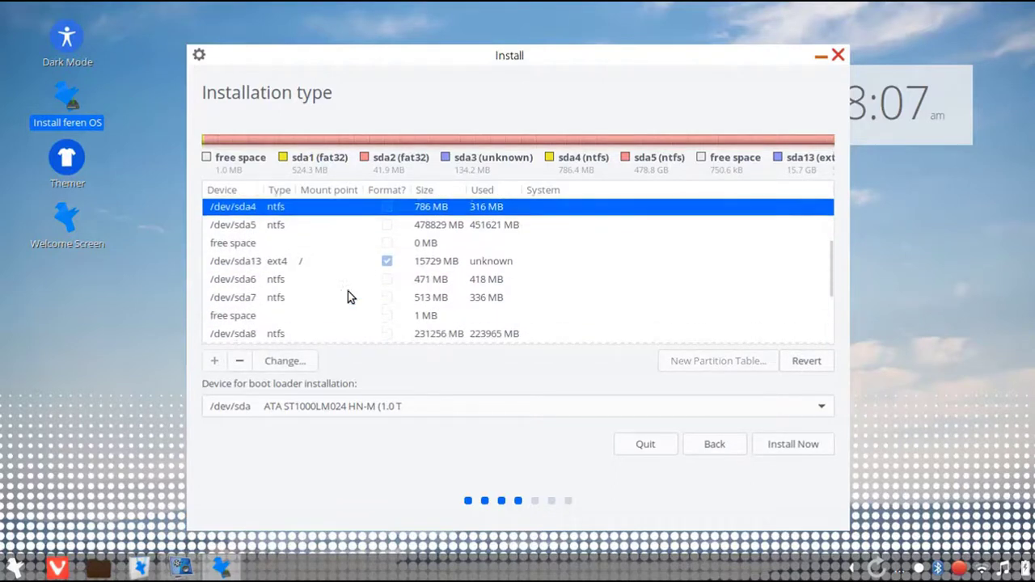
# Step: Install with sda13 selected, confirm the disk changes, and keep Kolkata and English (US) keyboard
pyautogui.click(453, 269)
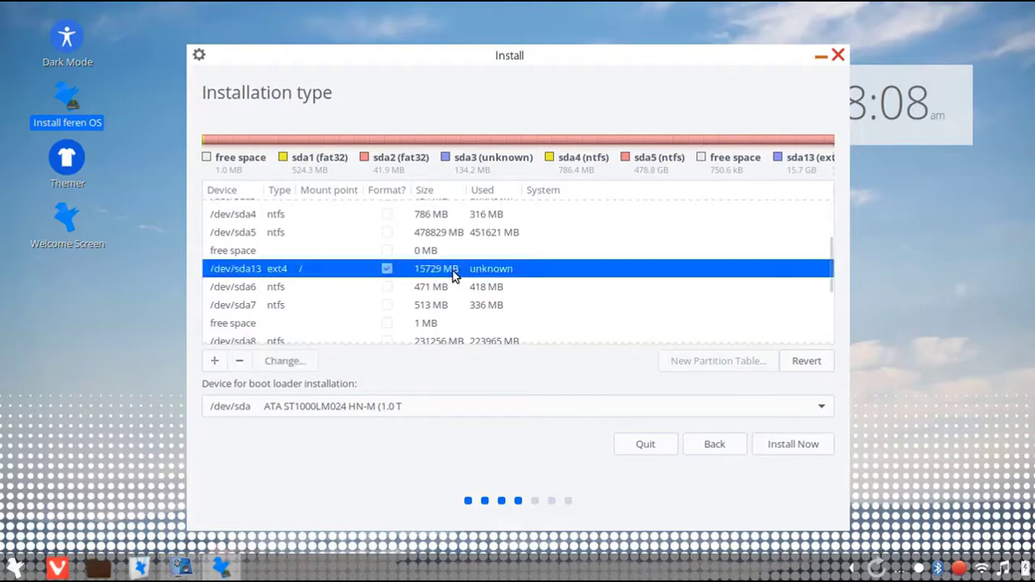
pyautogui.click(763, 447)
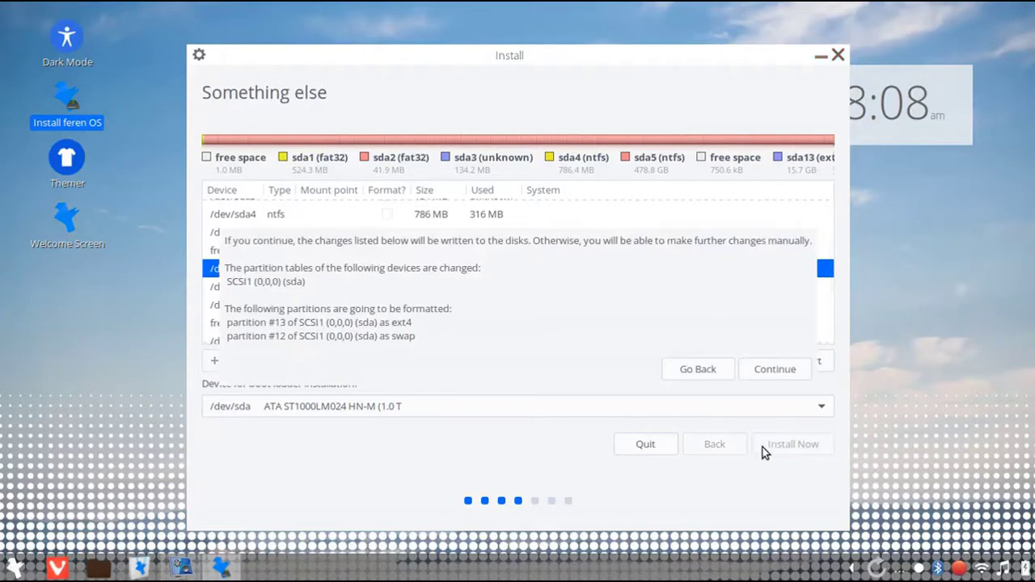
pyautogui.click(775, 371)
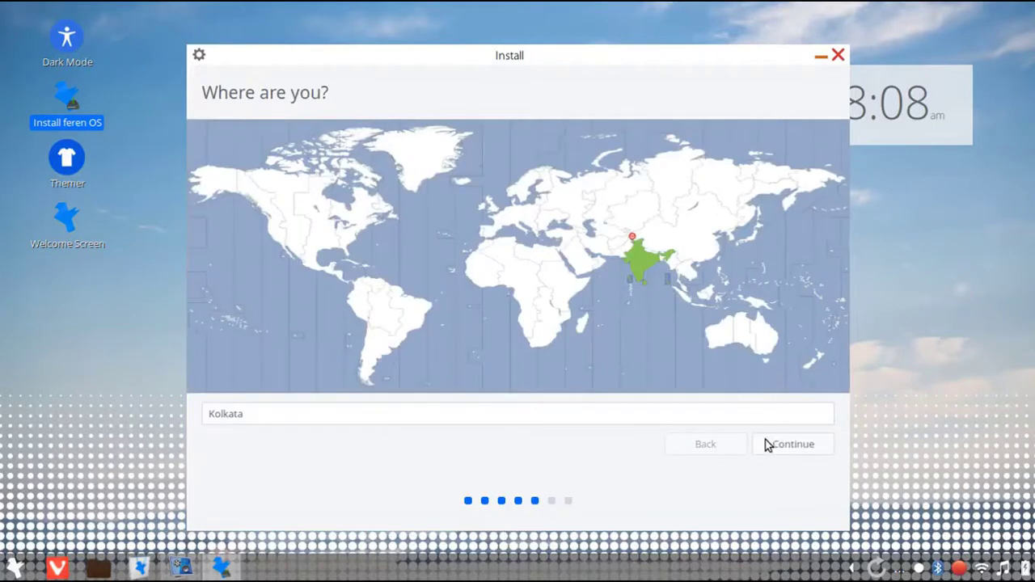
pyautogui.click(807, 444)
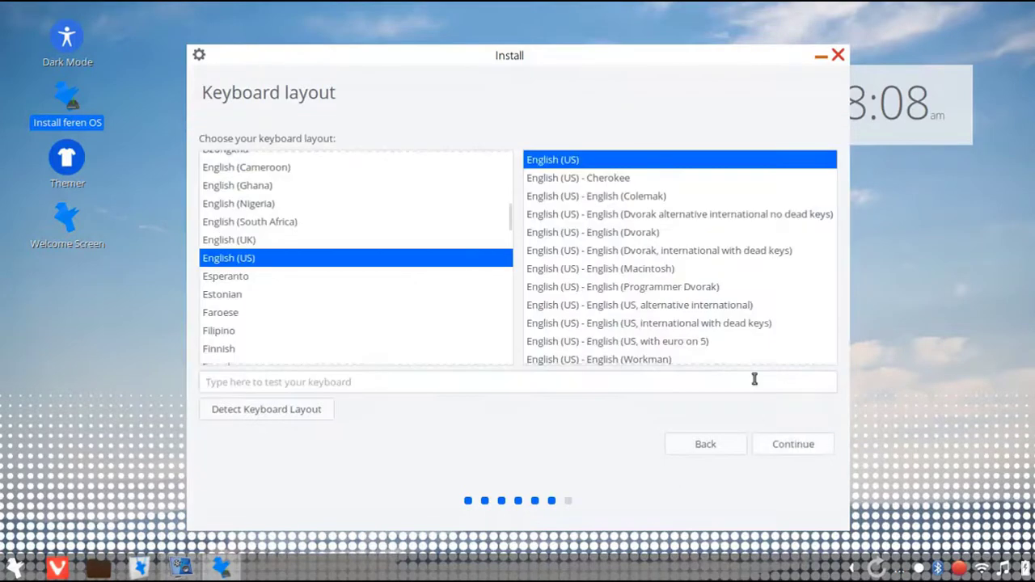
pyautogui.click(775, 450)
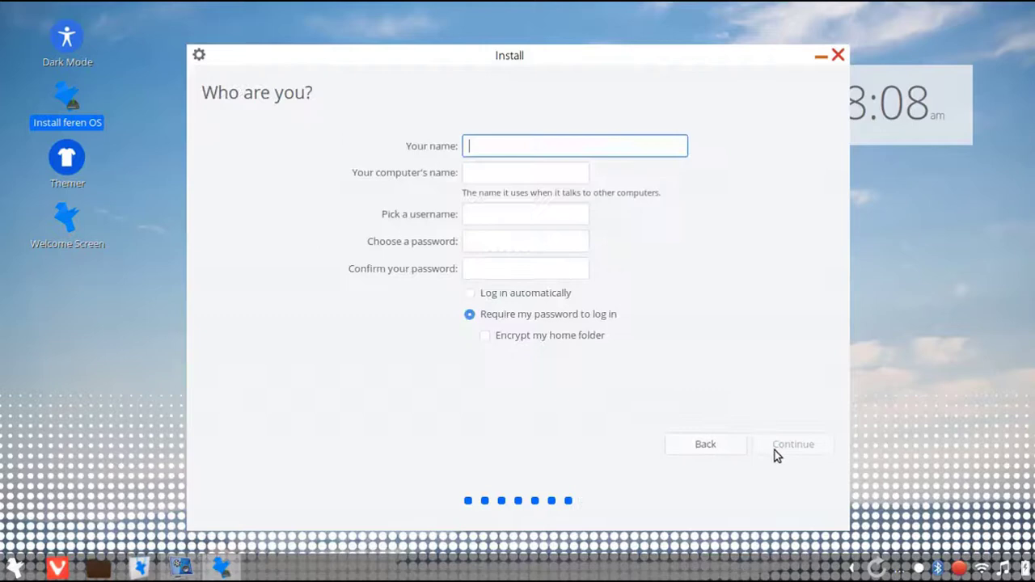
# Step: Enter the user's name, set and confirm a matching password, then begin installing
pyautogui.write('Wi')
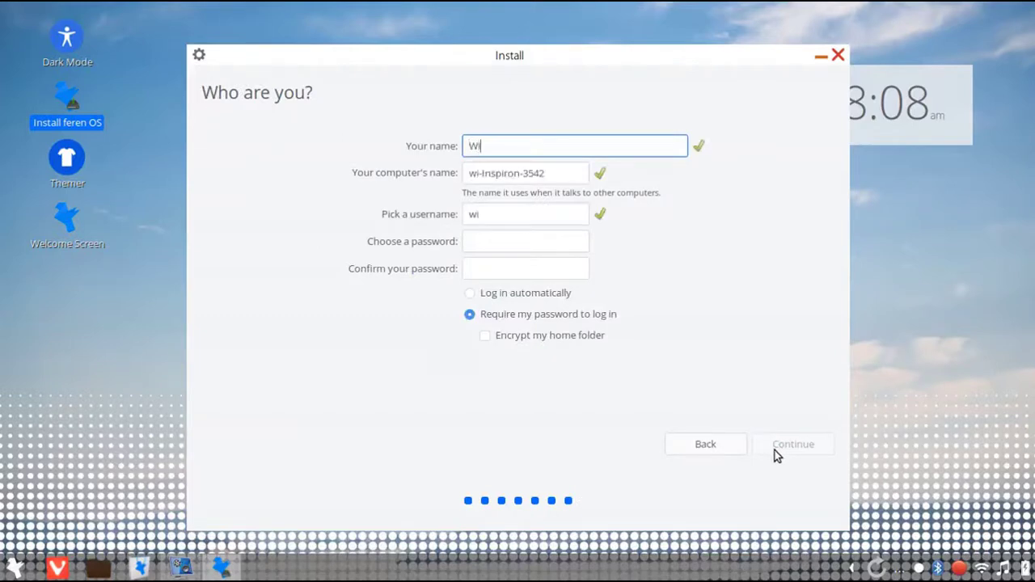
pyautogui.write('LIA')
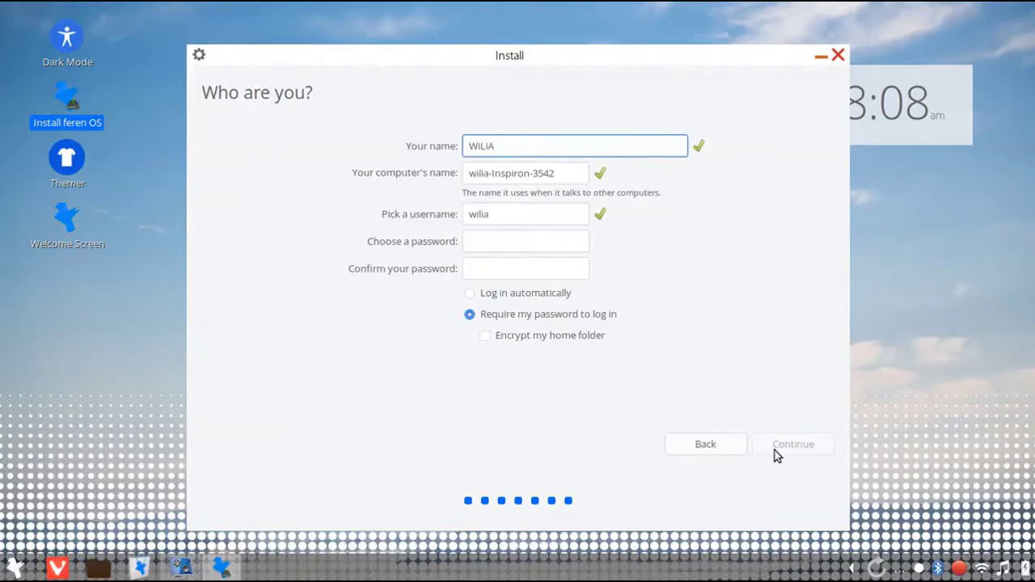
pyautogui.write('n')
pyautogui.click(499, 240)
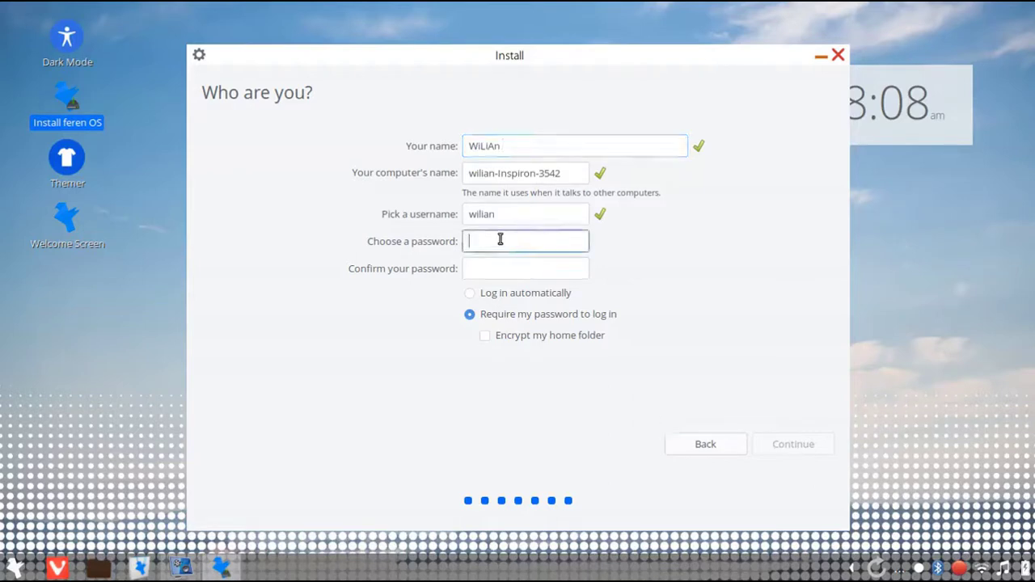
pyautogui.write('*******')
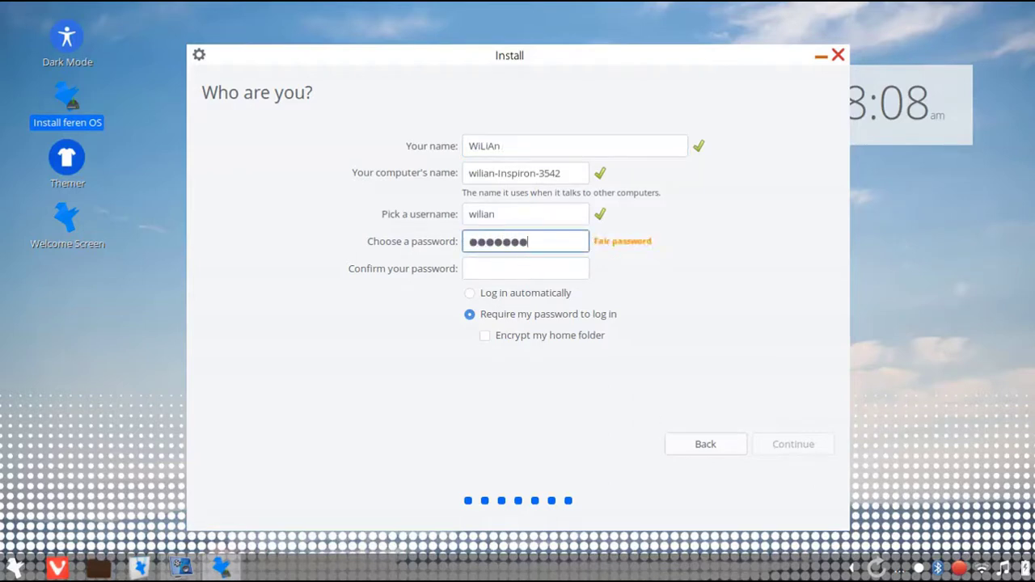
pyautogui.write('**')
pyautogui.press('capslock')
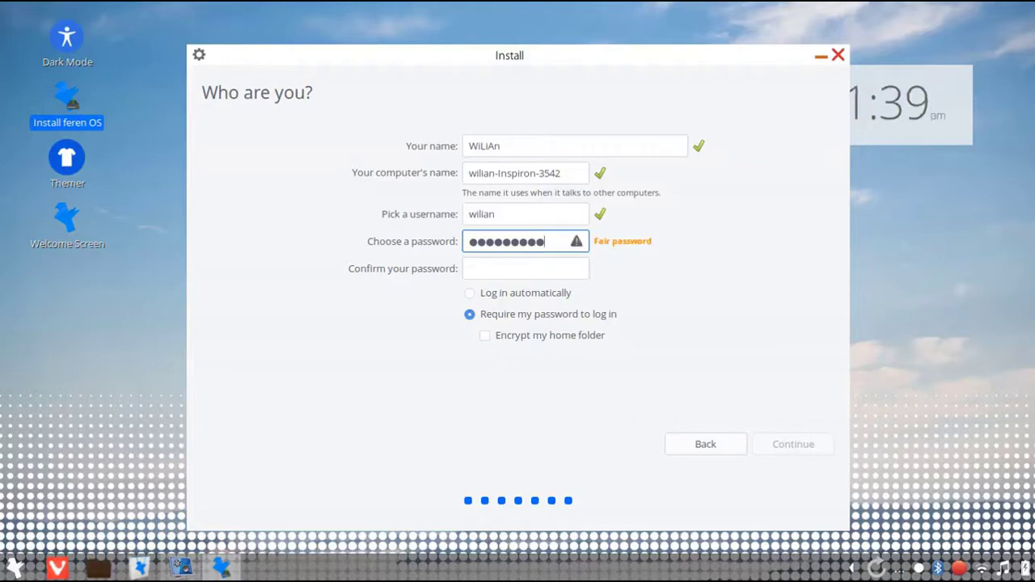
pyautogui.press('capslock')
pyautogui.press('BackSpace')
pyautogui.press('BackSpace')
pyautogui.press('BackSpace')
pyautogui.press('BackSpace')
pyautogui.press('BackSpace')
pyautogui.press('BackSpace')
pyautogui.press('BackSpace')
pyautogui.press('BackSpace')
pyautogui.press('BackSpace')
pyautogui.write('*****')
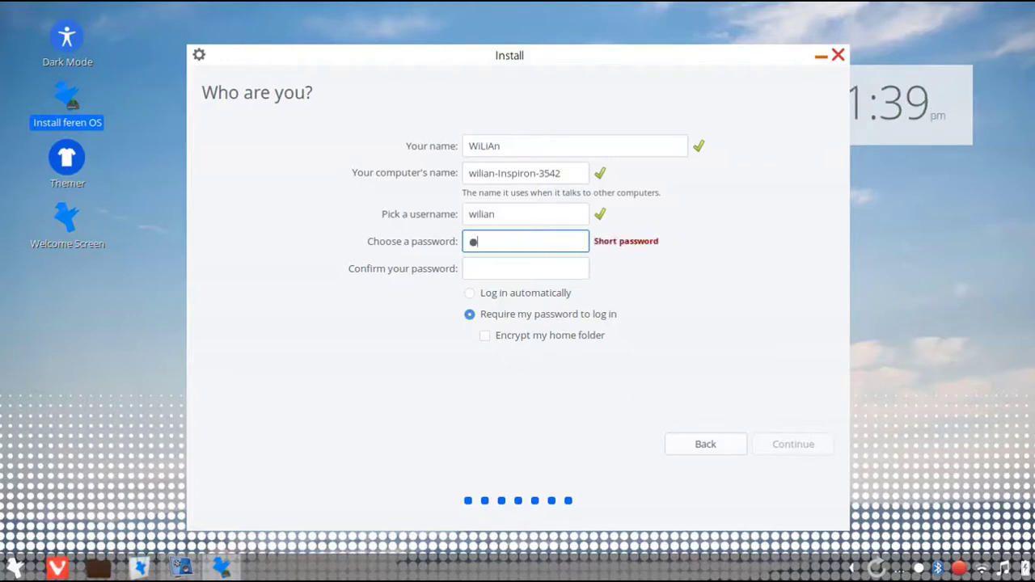
pyautogui.write('***')
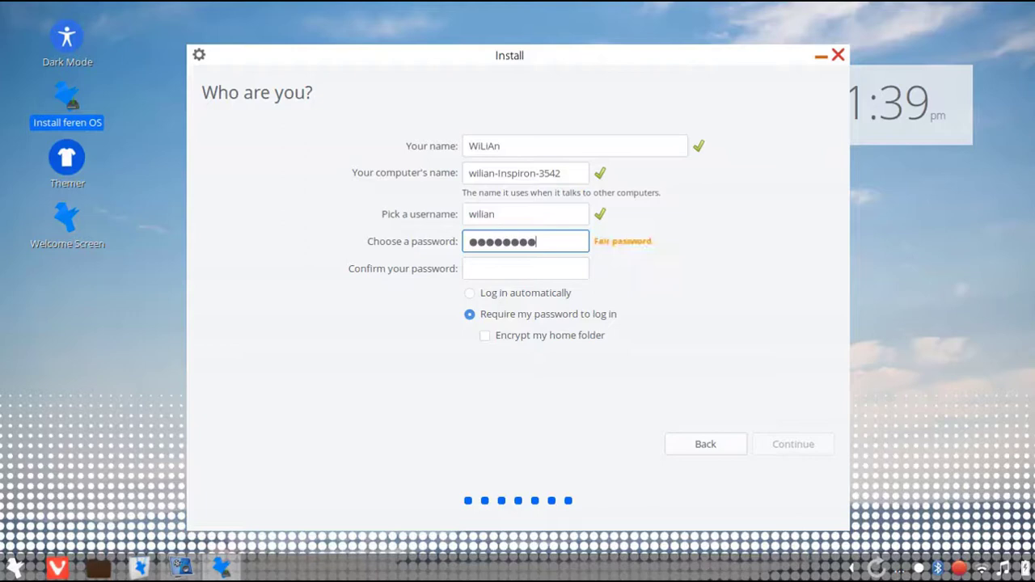
pyautogui.press('Tab')
pyautogui.write('******')
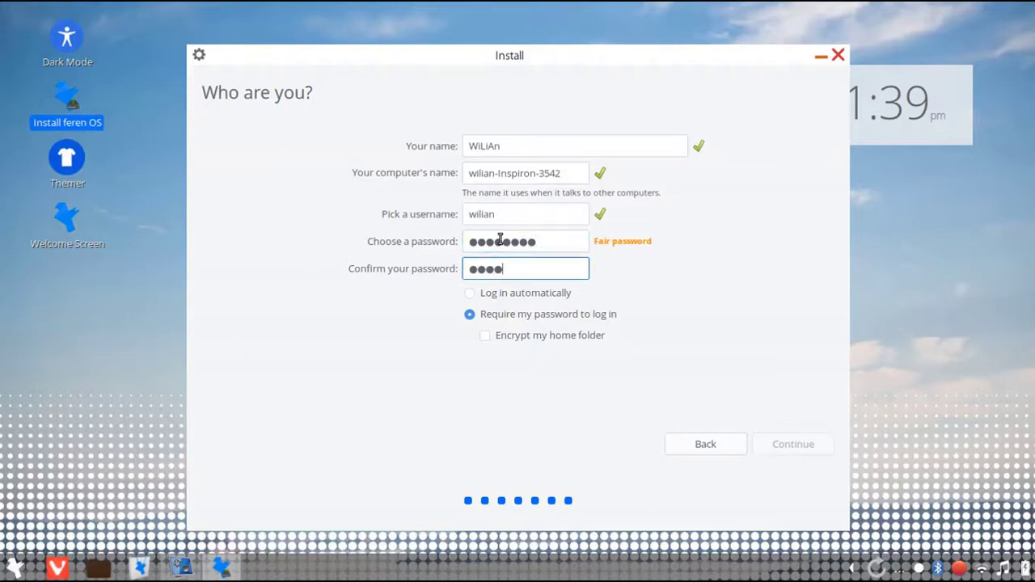
pyautogui.write('**')
pyautogui.press('BackSpace')
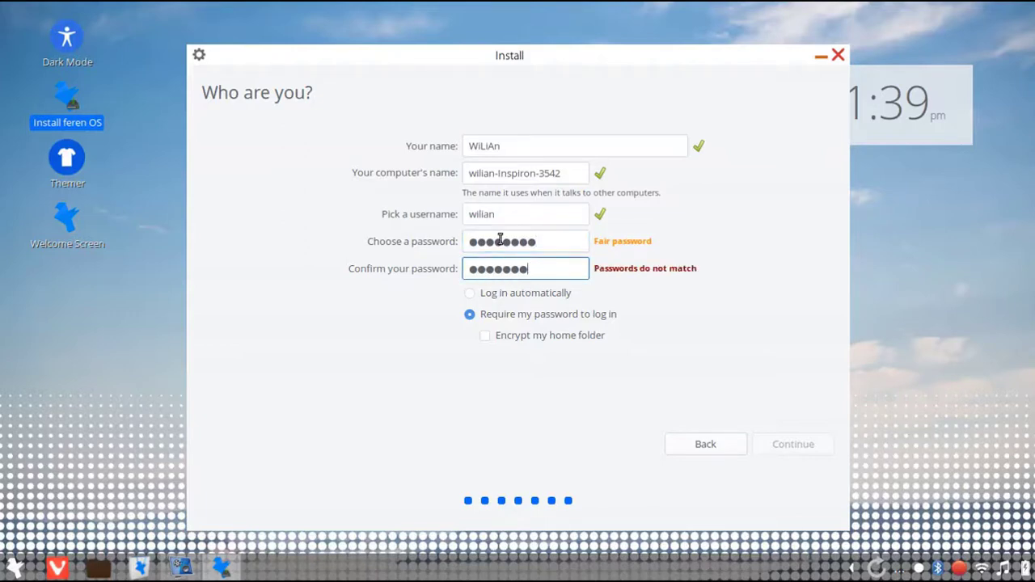
pyautogui.write('*')
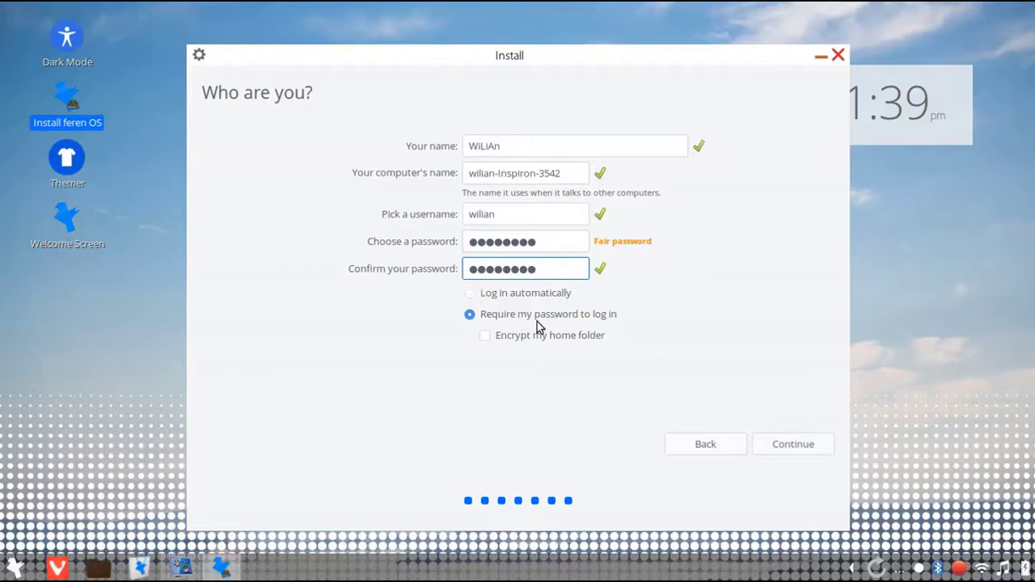
pyautogui.click(788, 445)
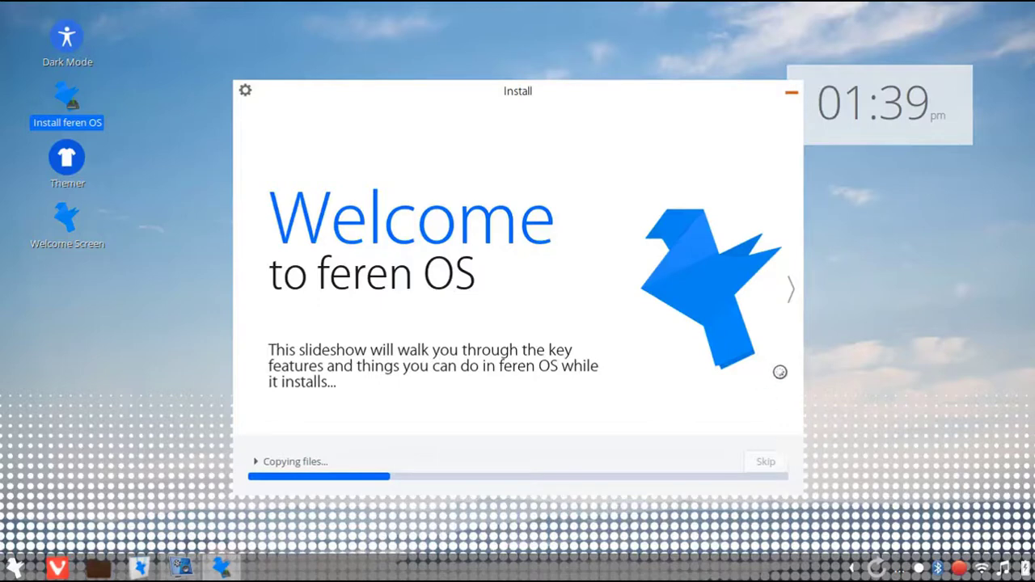
# Step: Advance the slideshow seven times, past the Security slide, to the Thank You slide
pyautogui.click(795, 293)
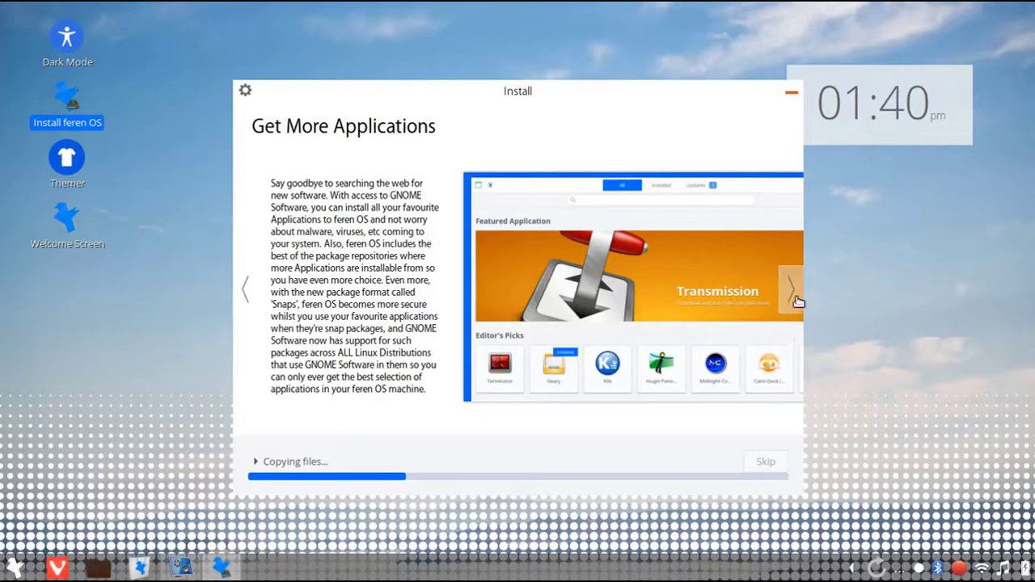
pyautogui.click(797, 297)
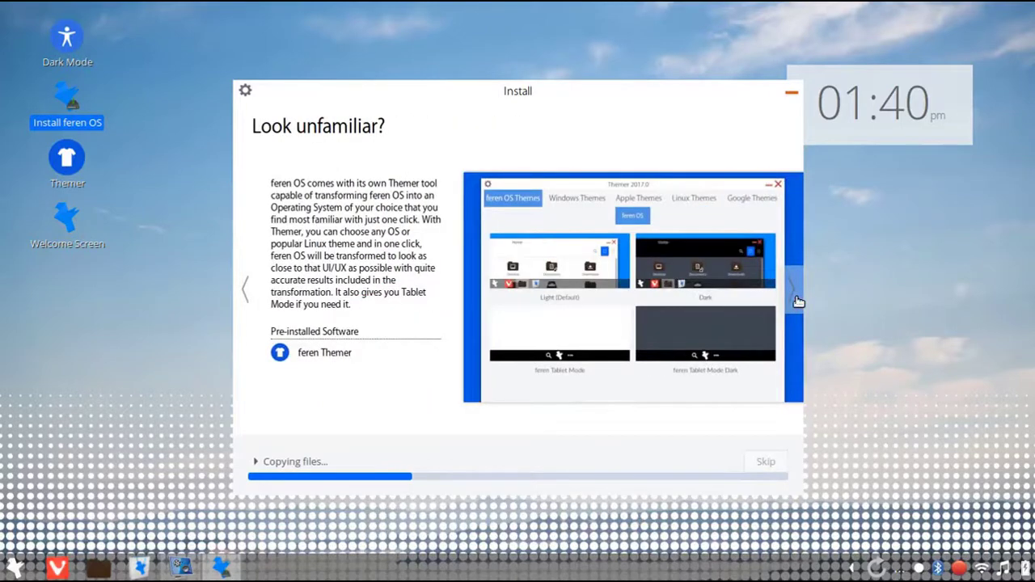
pyautogui.click(796, 297)
pyautogui.click(797, 298)
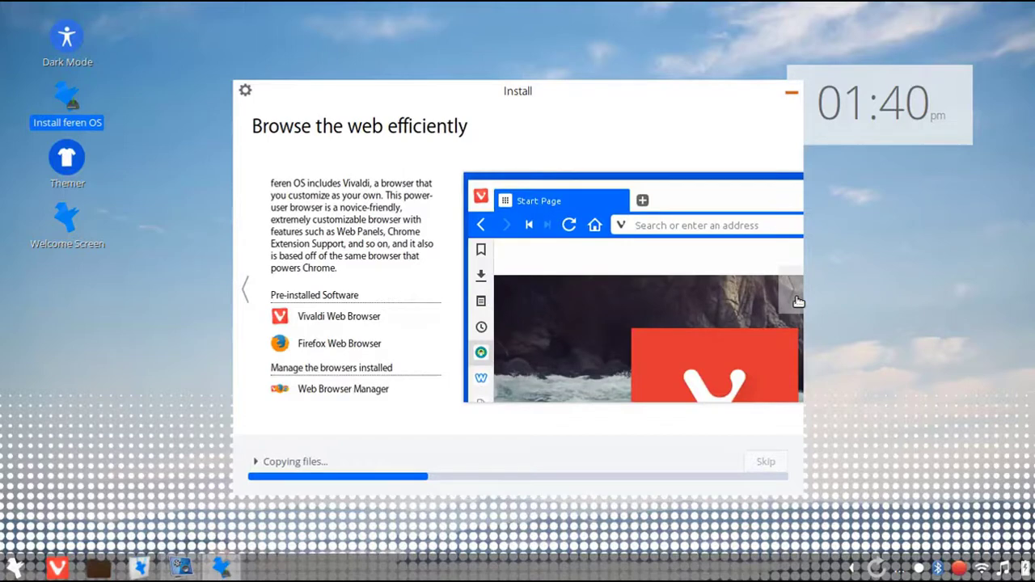
pyautogui.click(797, 297)
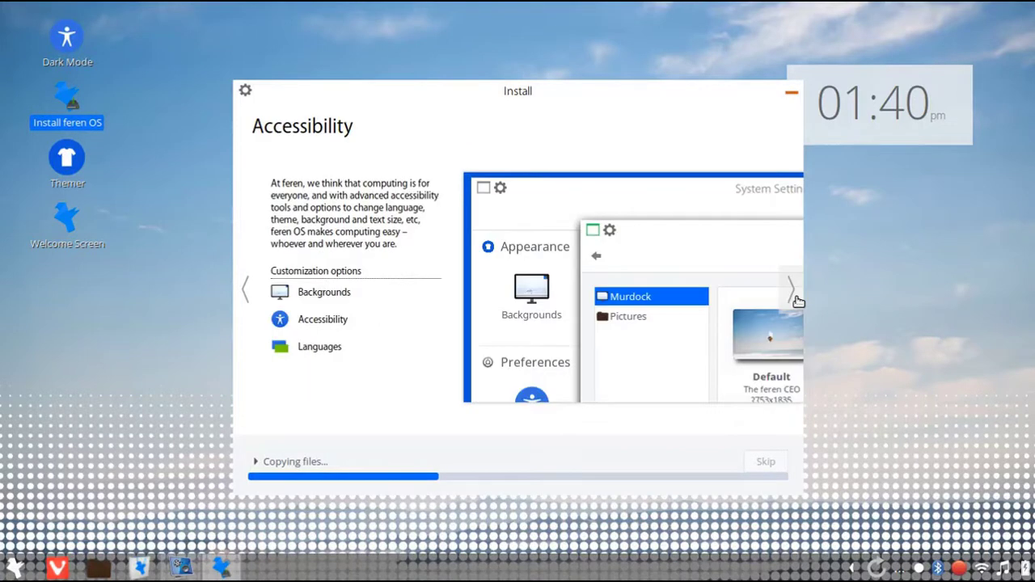
pyautogui.click(796, 297)
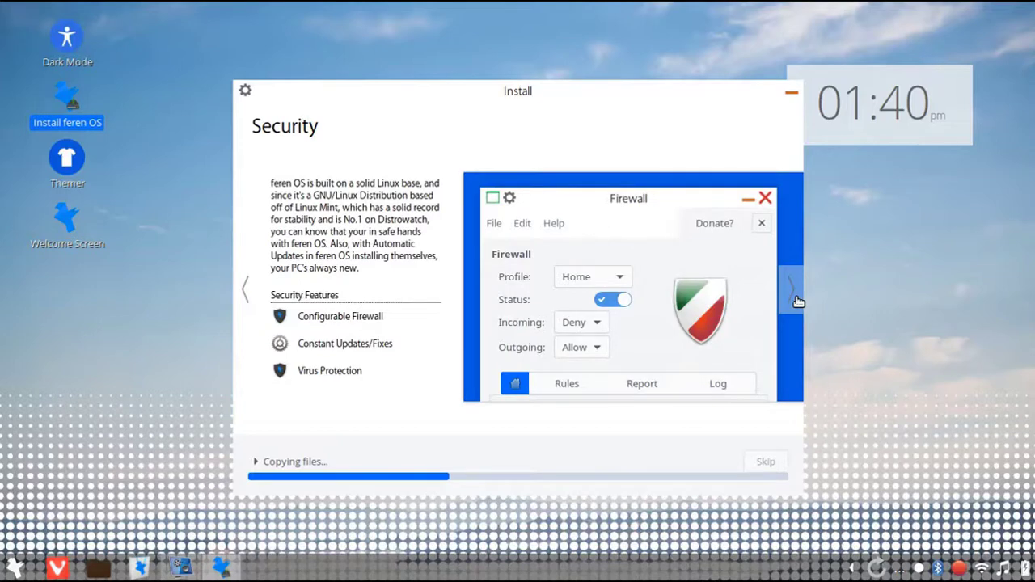
pyautogui.click(797, 299)
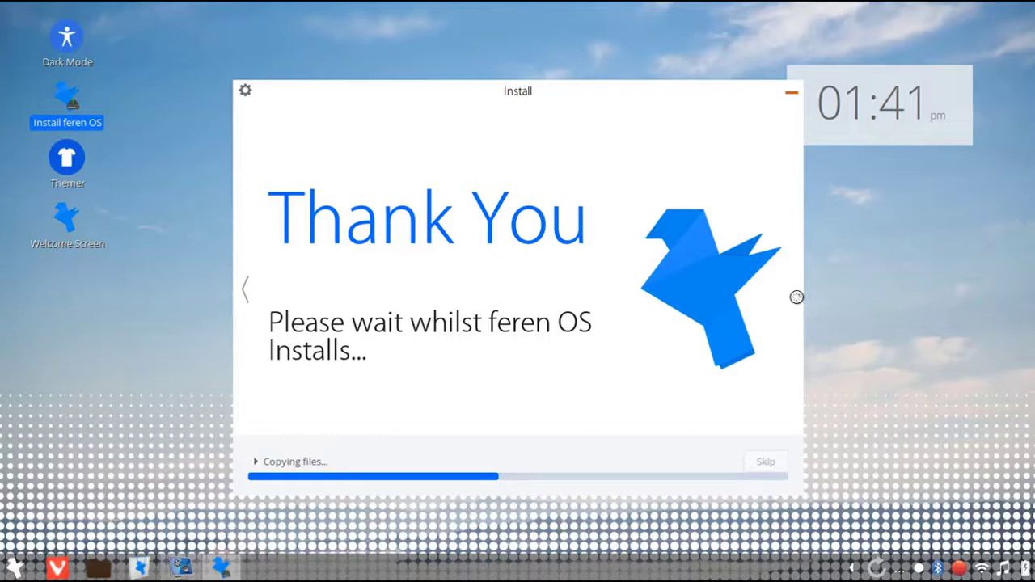
pyautogui.moveTo(179, 571)
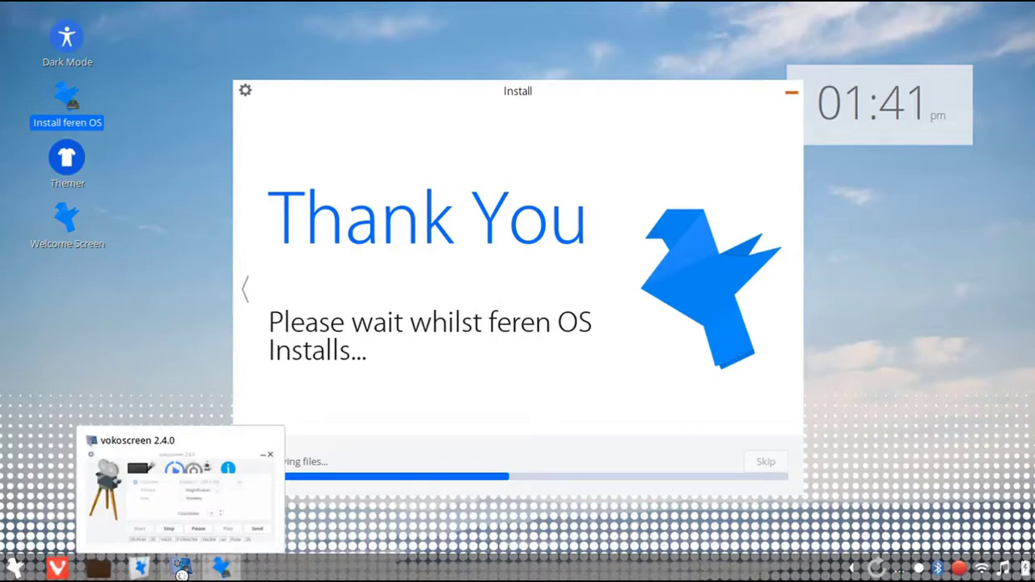
# Step: Wait for file copying to complete until the Installation has finished dialog appears
pyautogui.click(182, 571)
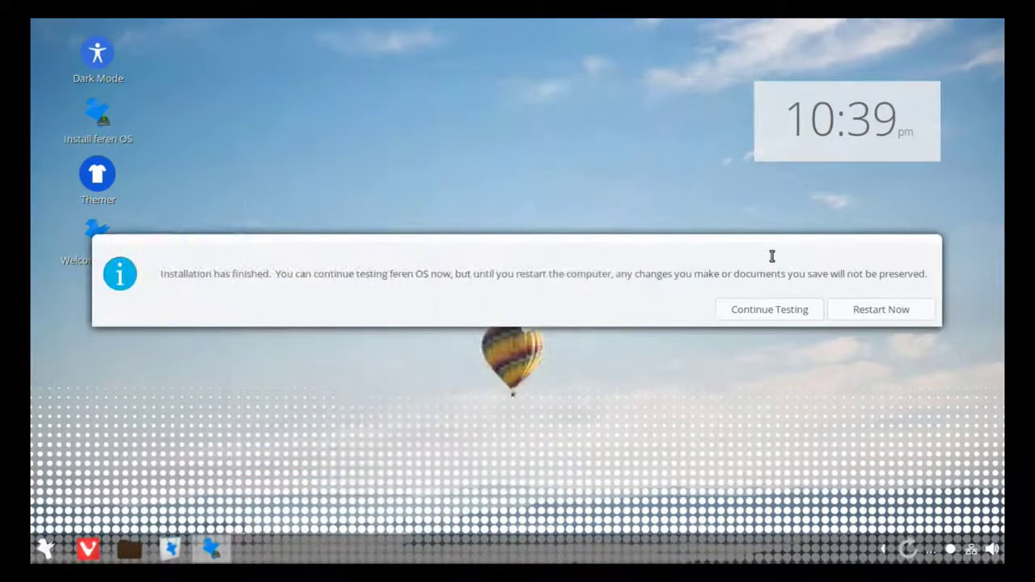